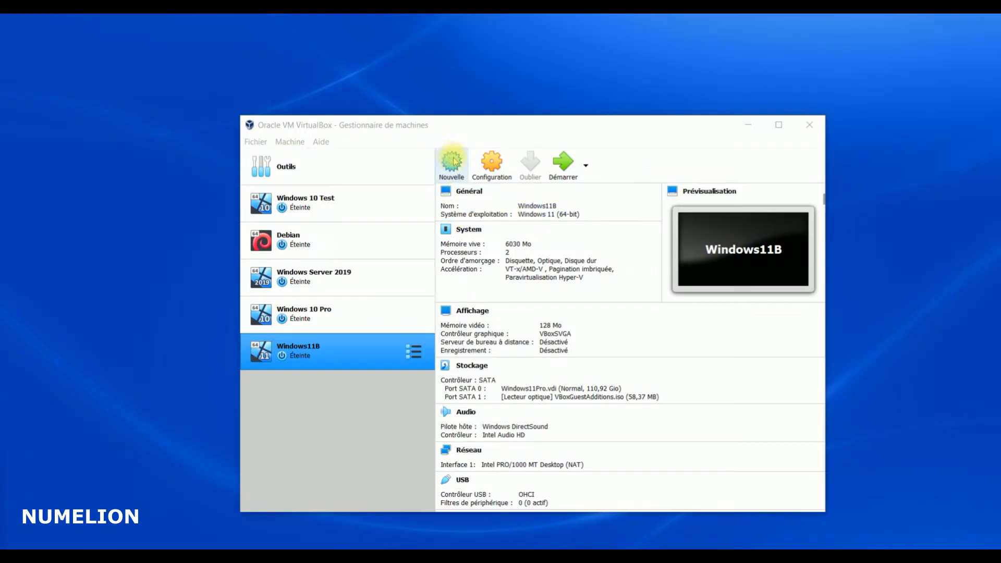
Begin a new virtual machine with version Windows 11 (64-bit) and name Windows11N
click(453, 161)
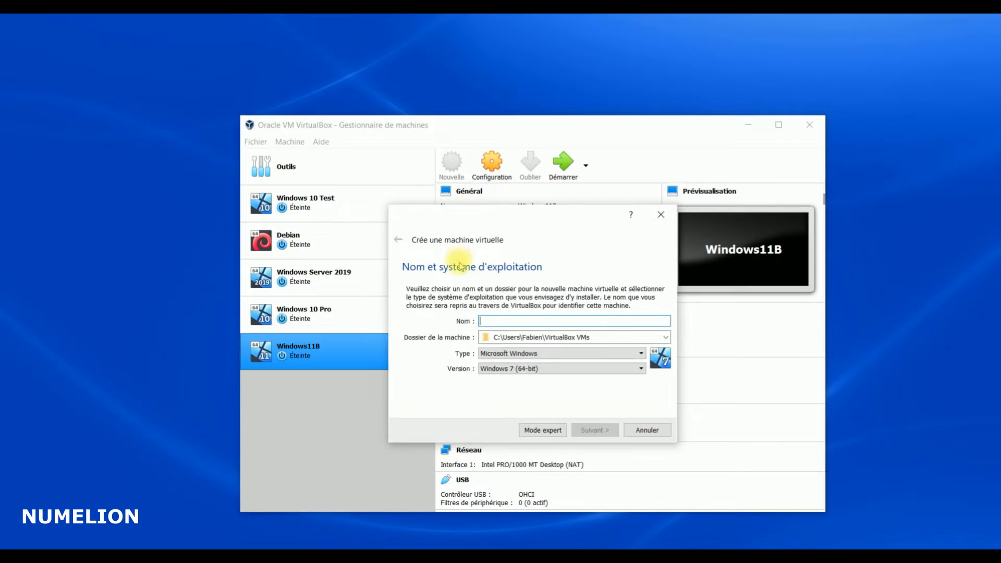
click(512, 369)
scroll(528, 429, down, 3)
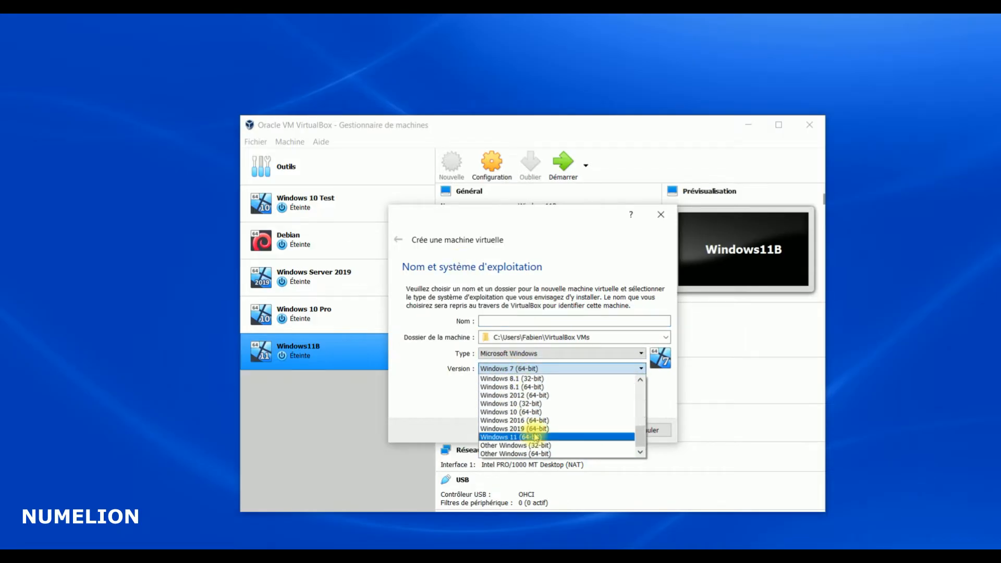
click(530, 437)
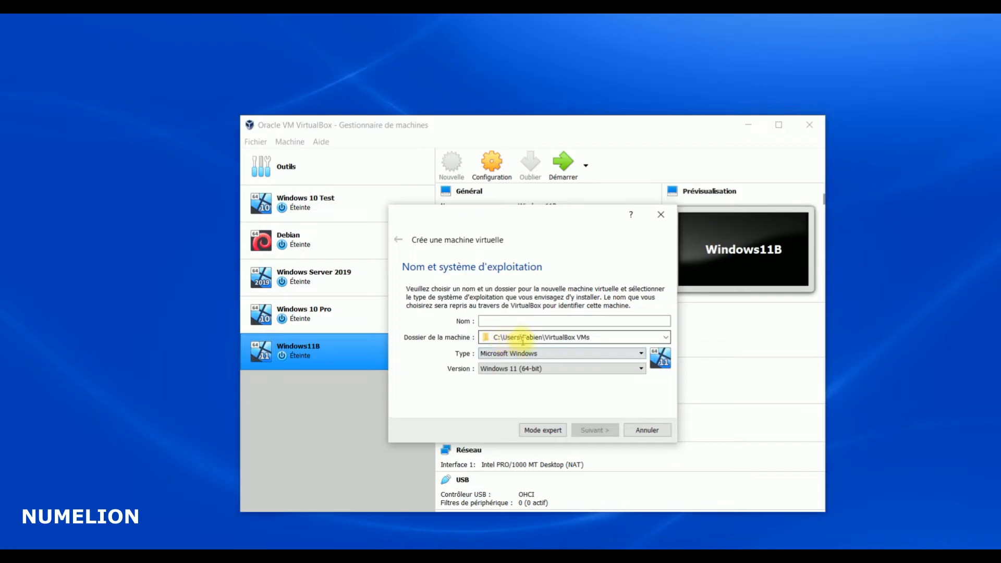
click(506, 322)
text(Windows)
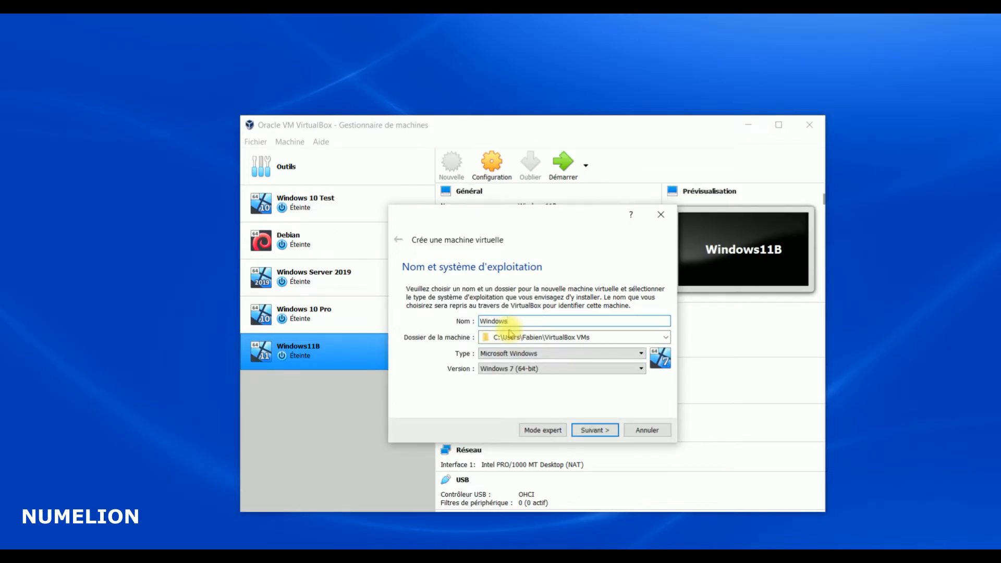
text(11N)
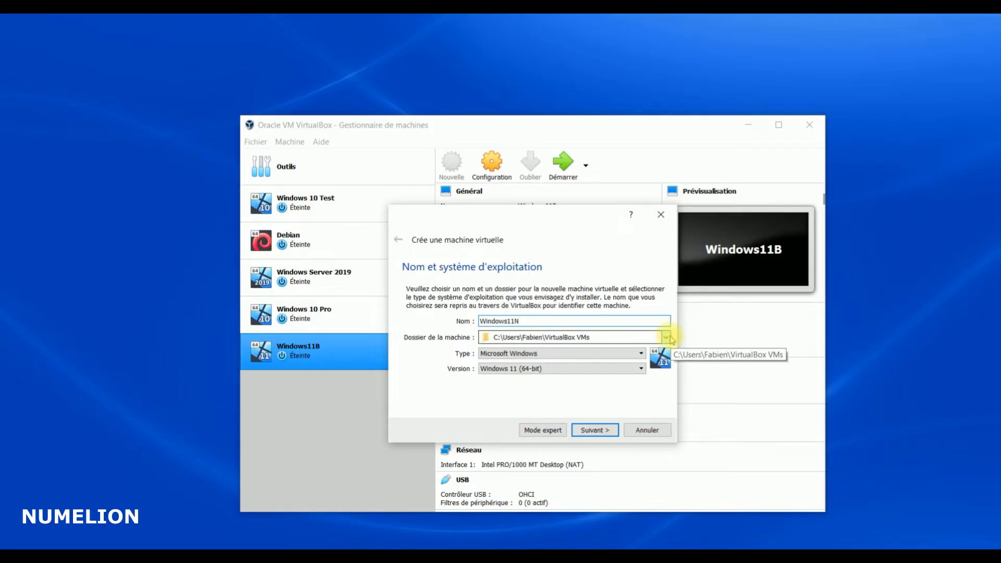
Create a new Windows11N folder in D:\VB and select it as the machine folder
click(668, 340)
click(503, 380)
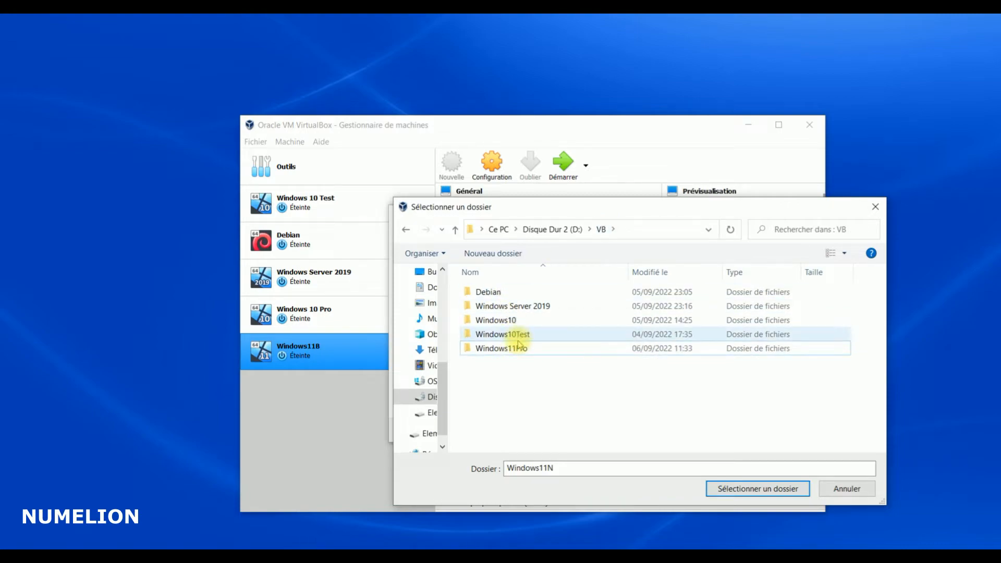
click(477, 253)
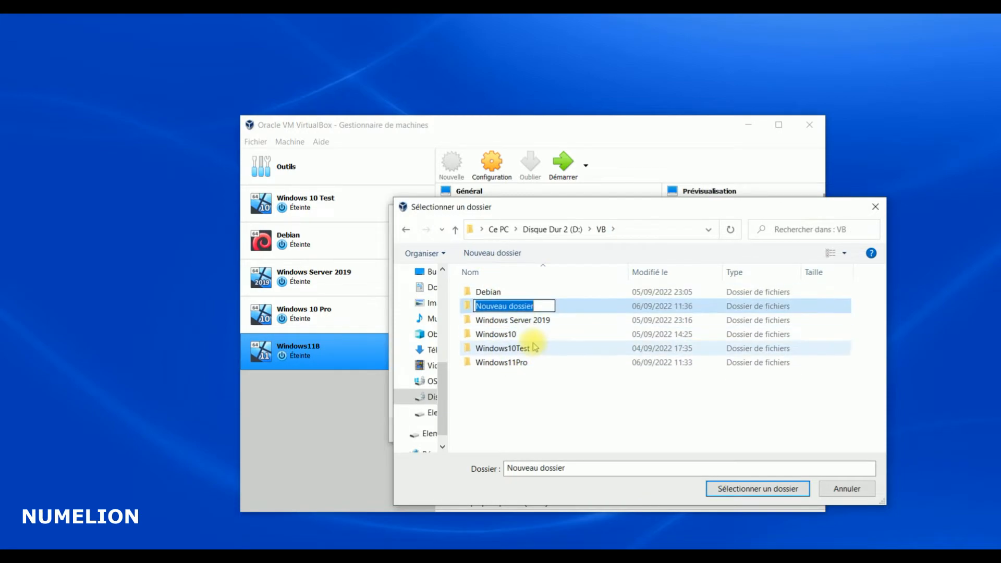
text(W)
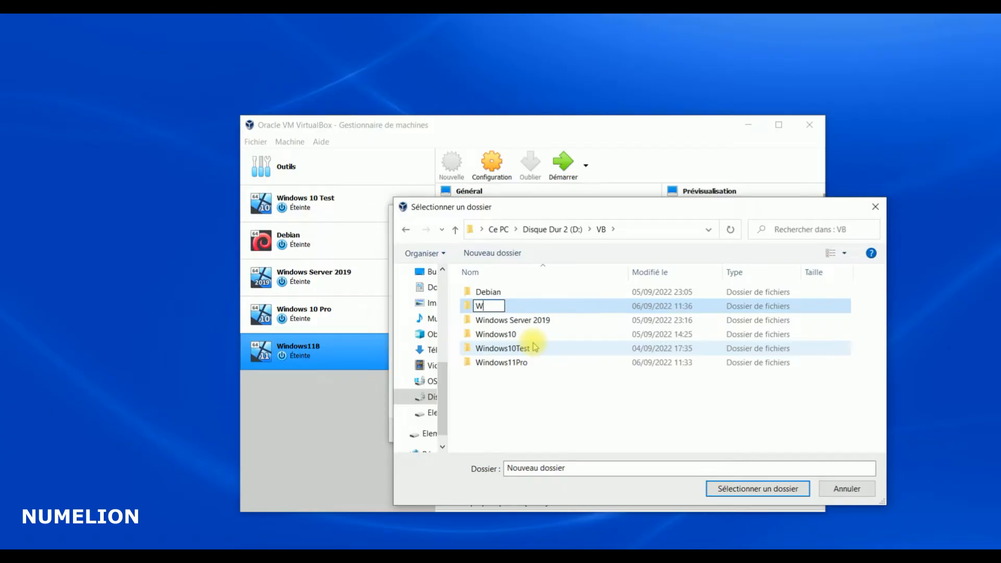
text(indows11N)
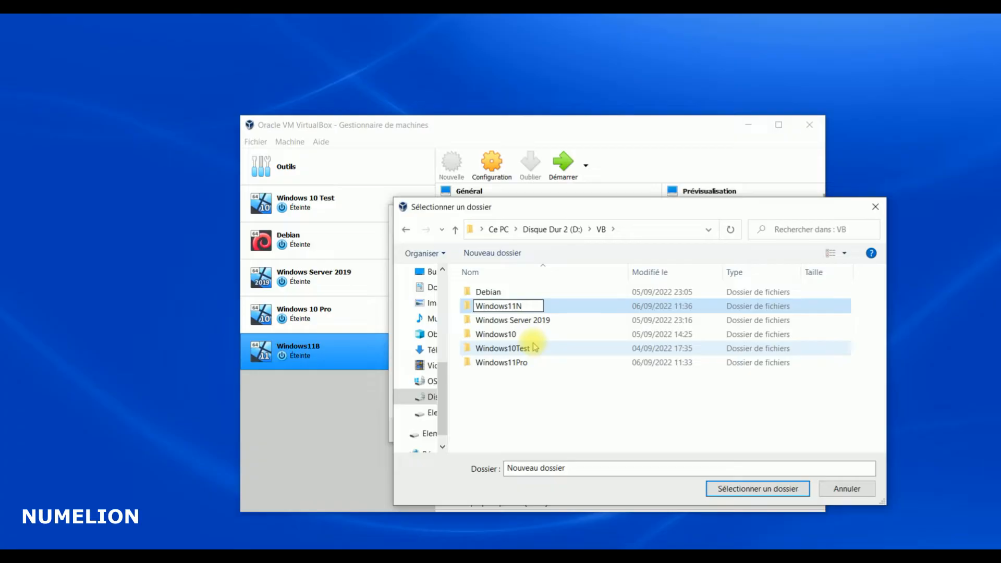
click(759, 489)
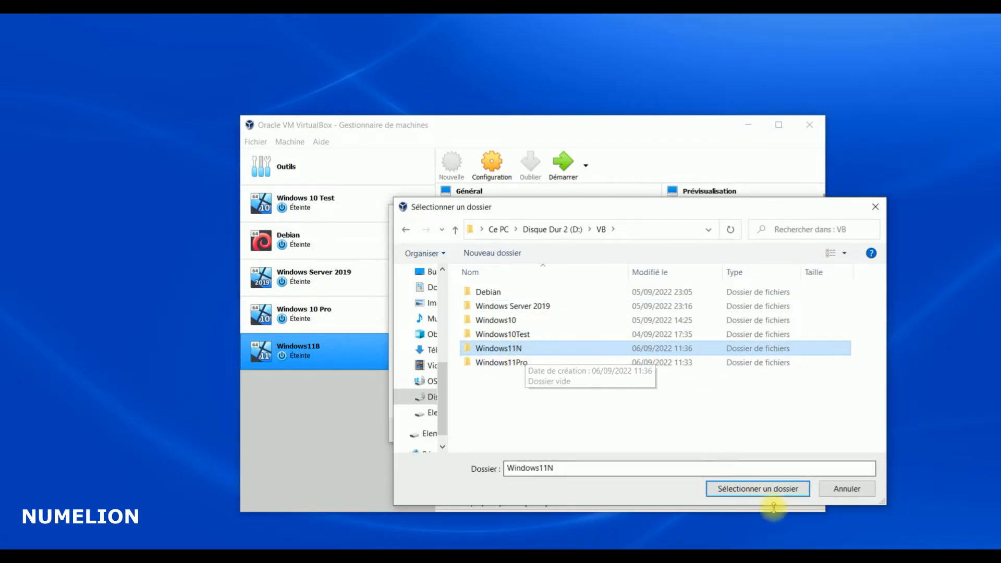
click(768, 492)
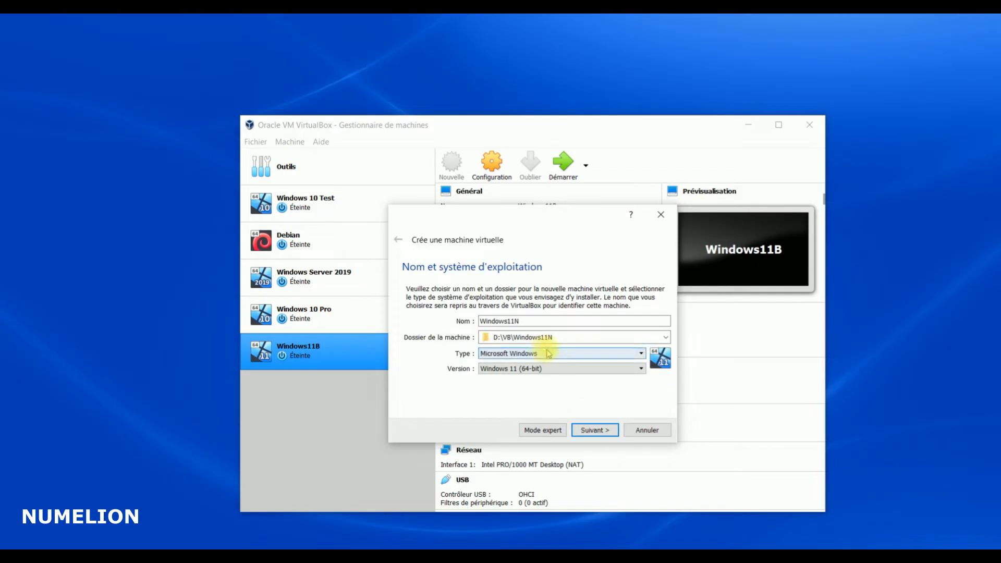
Raise the memory to 6030 MB and choose to create a virtual hard disk now
click(593, 431)
drag(466, 318, 486, 320)
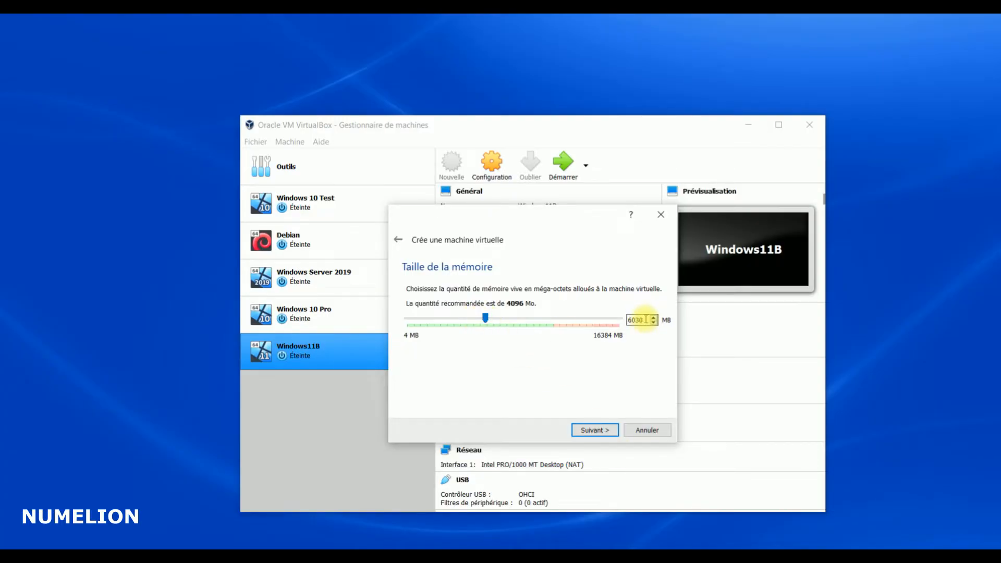
click(593, 428)
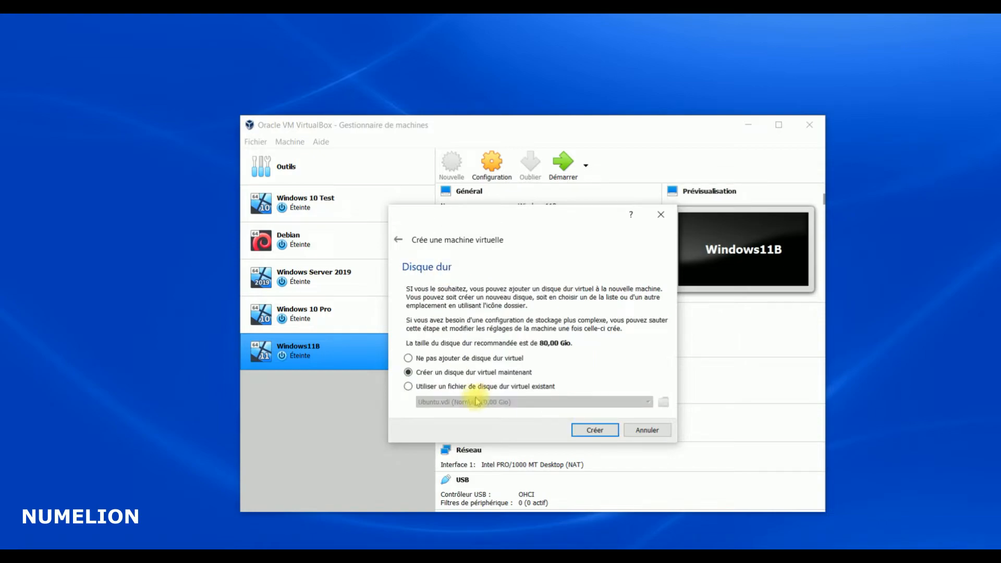
click(583, 429)
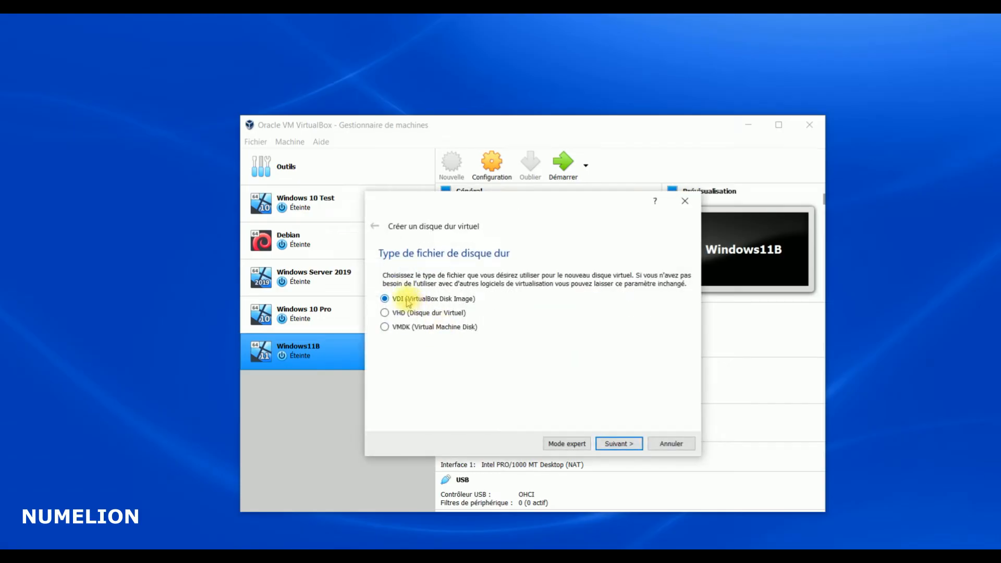
Keep VDI as the disk file type with dynamically allocated storage
click(620, 444)
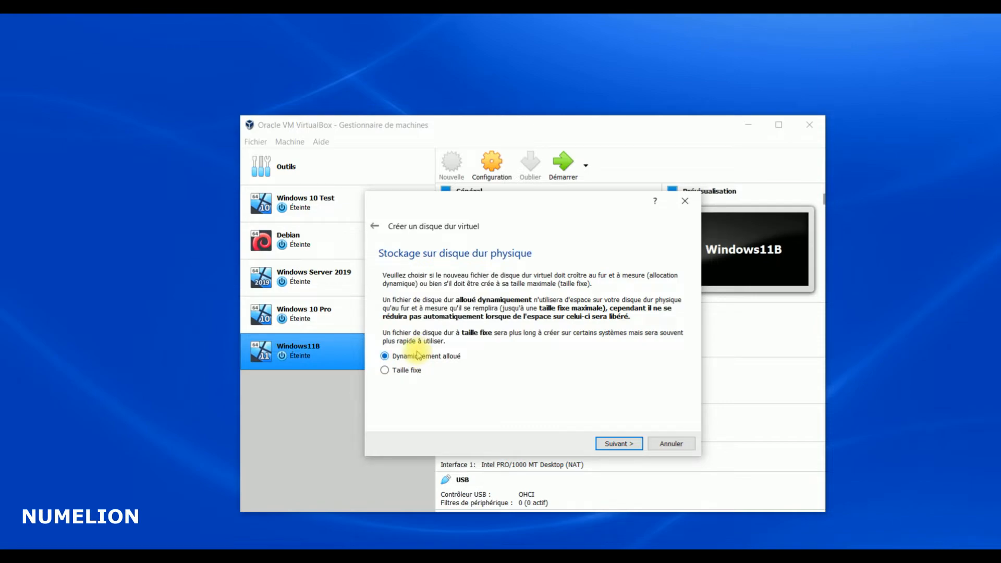
click(416, 357)
Size the Windows11N.vdi disk at 120 Gio and create the machine
click(618, 443)
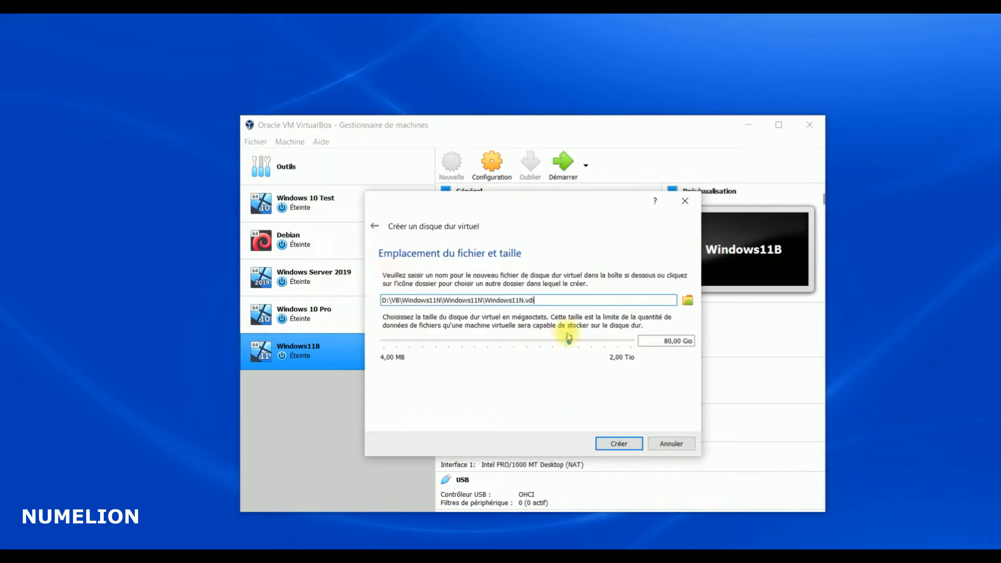
drag(568, 340, 572, 340)
drag(664, 342, 715, 355)
text(120)
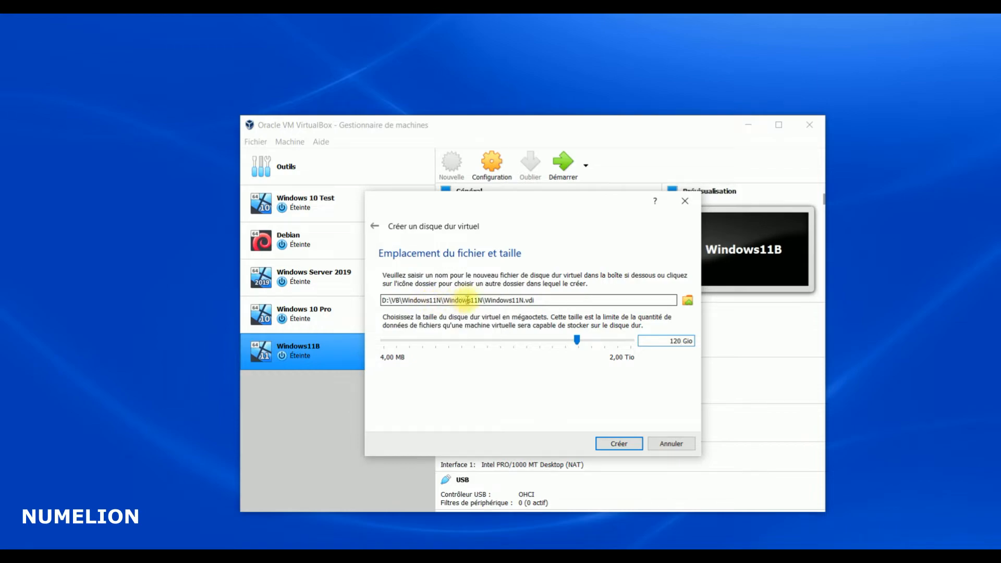
click(624, 443)
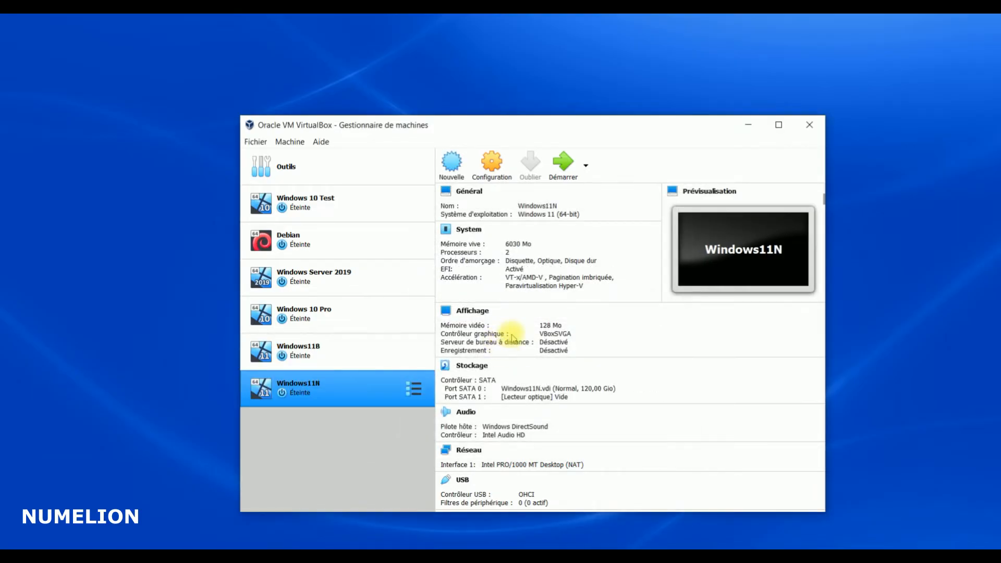
In Storage settings, insert Win11_French_x64v1.iso into the empty optical drive and save
click(483, 179)
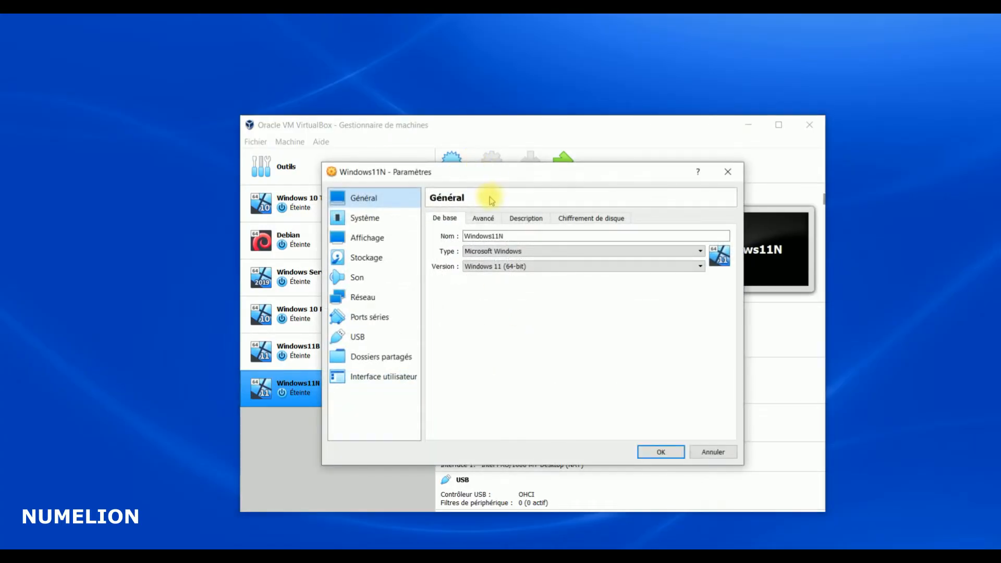
click(374, 218)
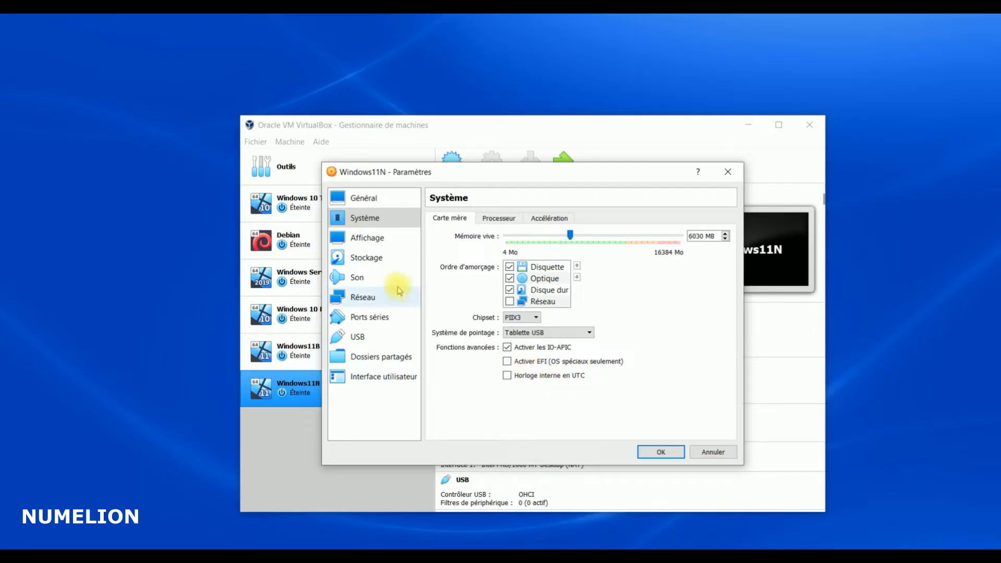
click(363, 257)
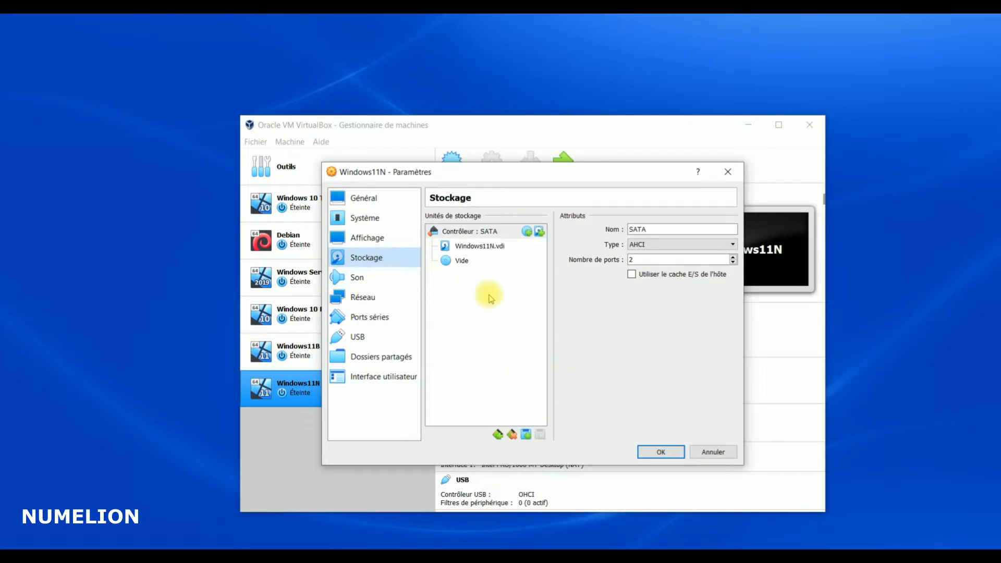
click(461, 262)
click(731, 230)
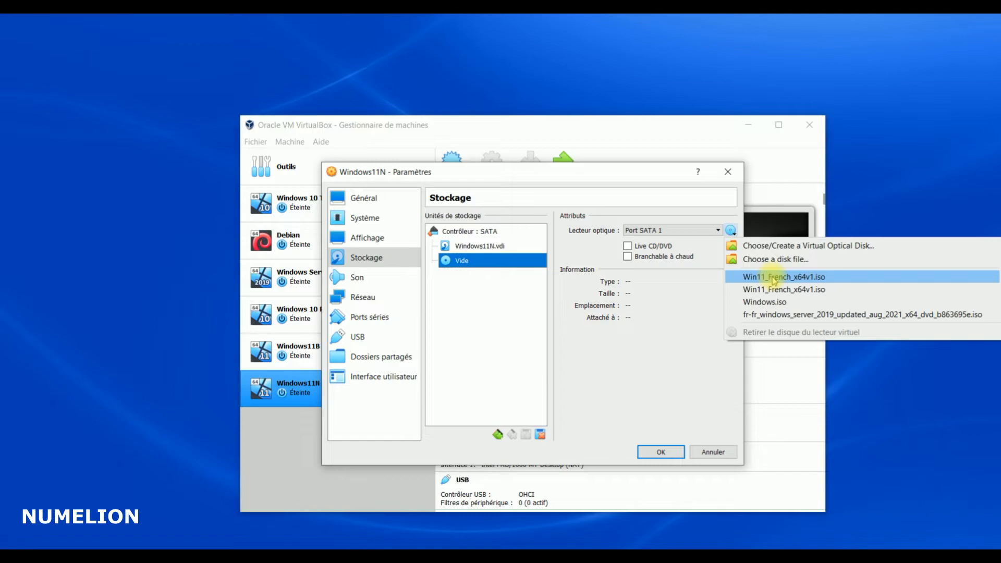
click(774, 281)
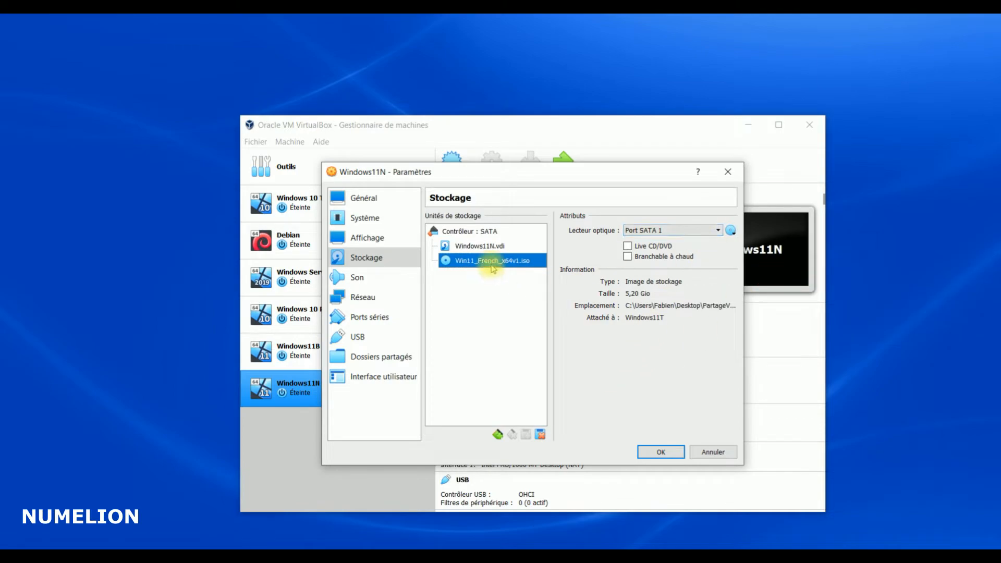
click(662, 452)
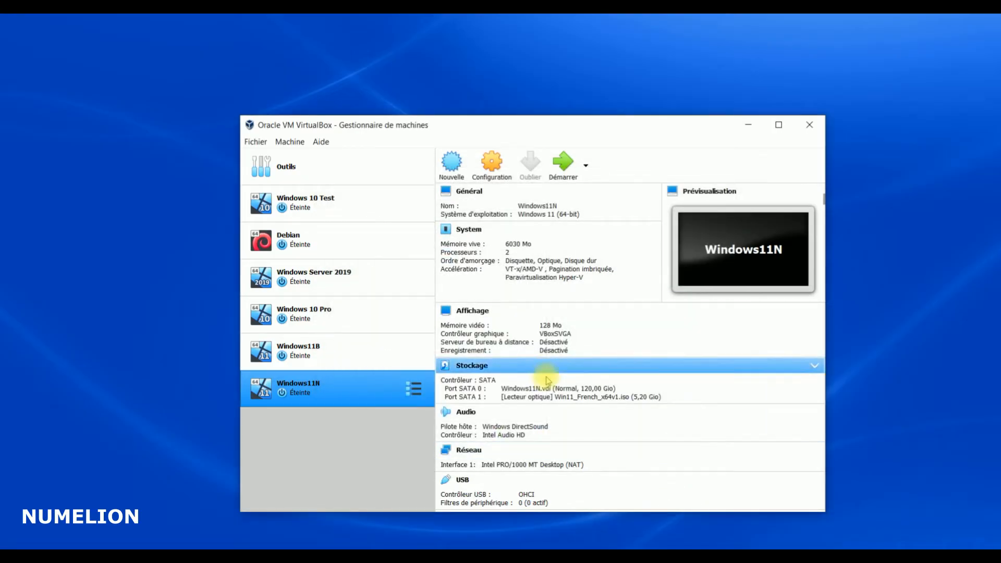
Start Windows11N, accept setup's French language settings, and move the VM window higher
click(562, 162)
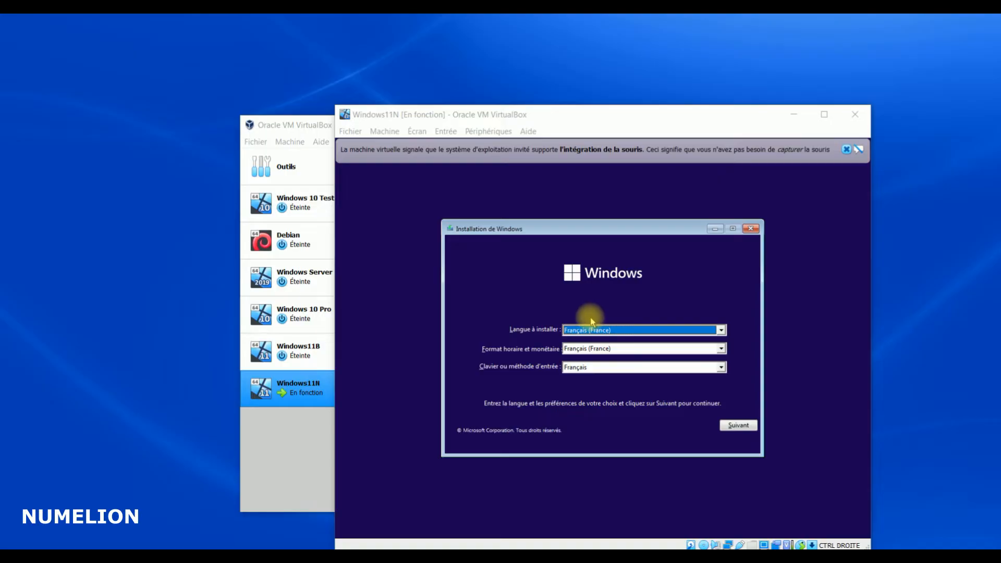
click(738, 427)
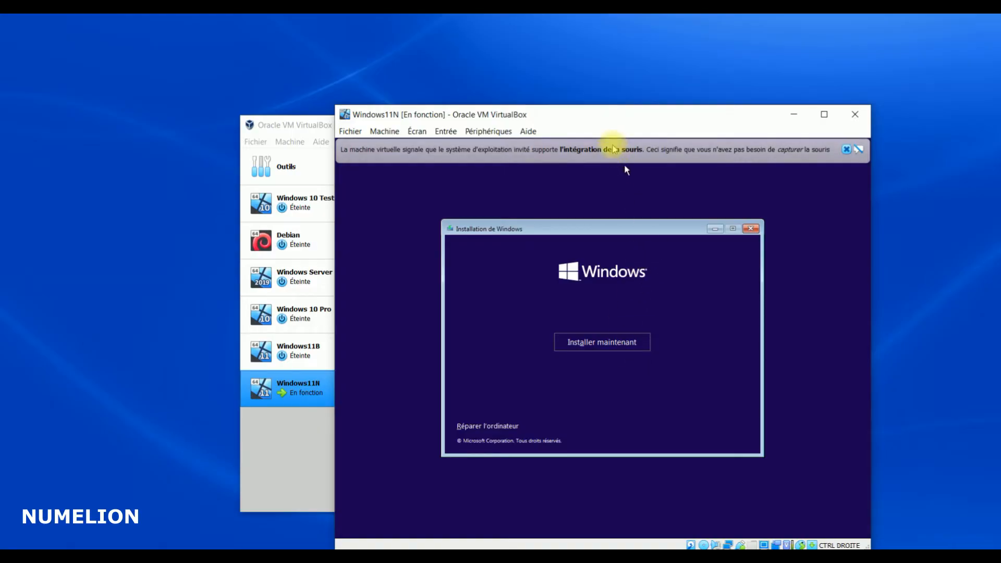
drag(596, 118, 548, 89)
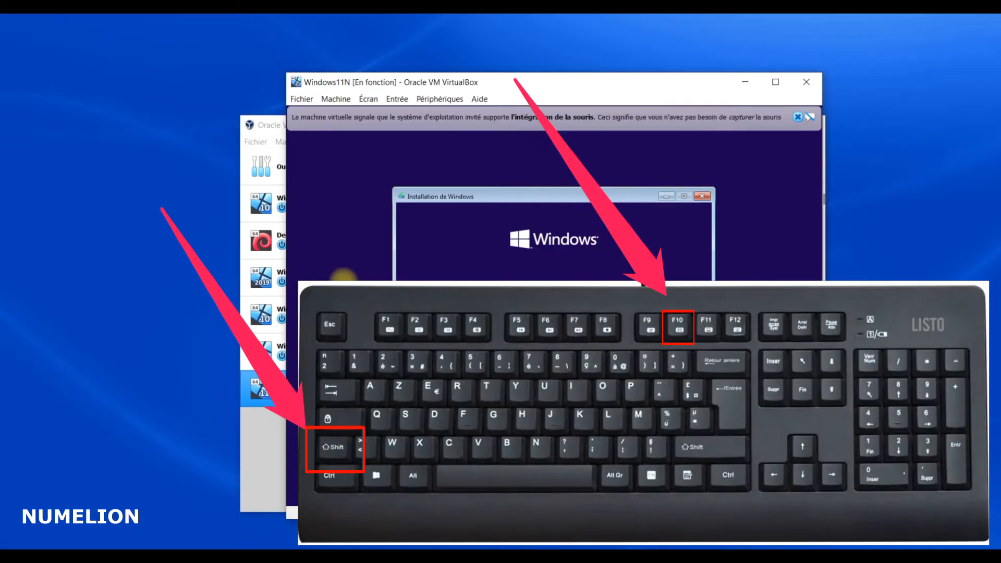
Open a command prompt with Shift+F10 and launch regedit
key(shift+F10)
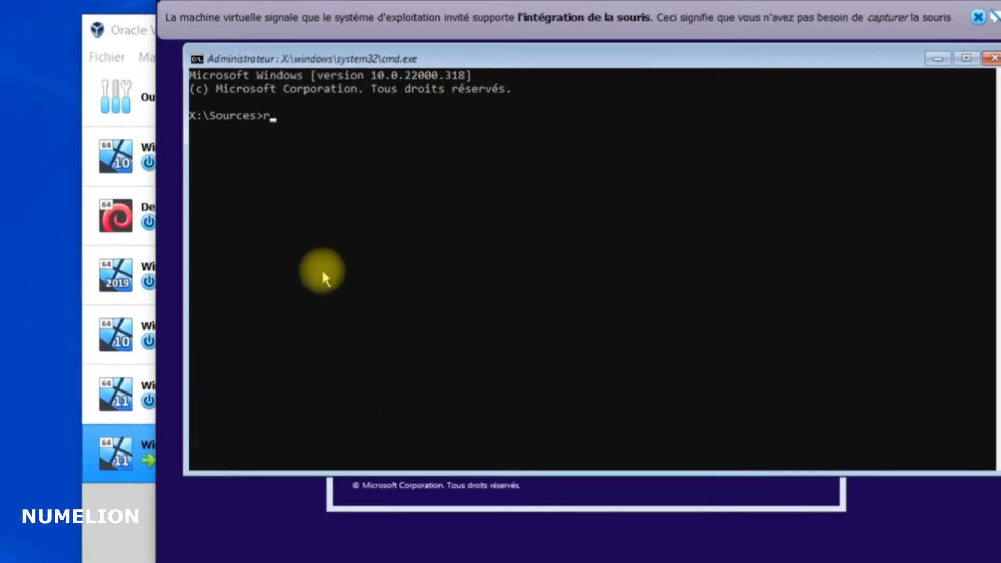
text(regedit)
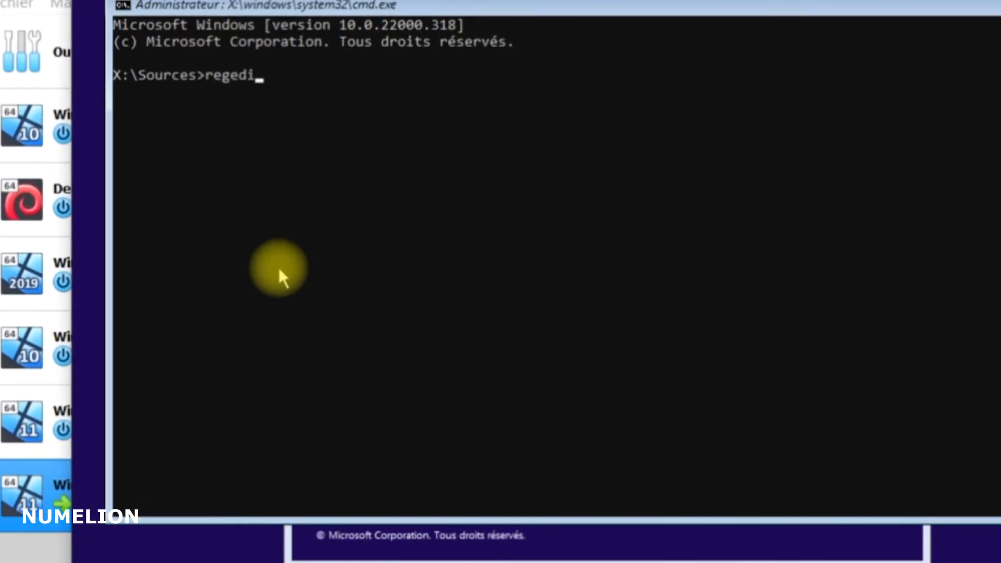
key(Return)
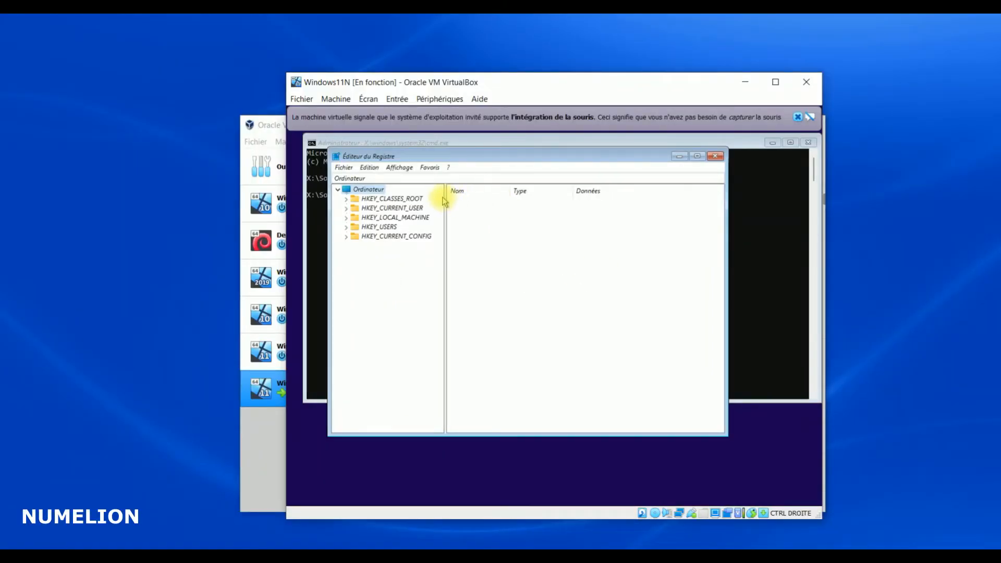
Expand HKEY_LOCAL_MACHINE > SYSTEM > Setup and bring up the Setup key's context menu
click(346, 218)
click(355, 264)
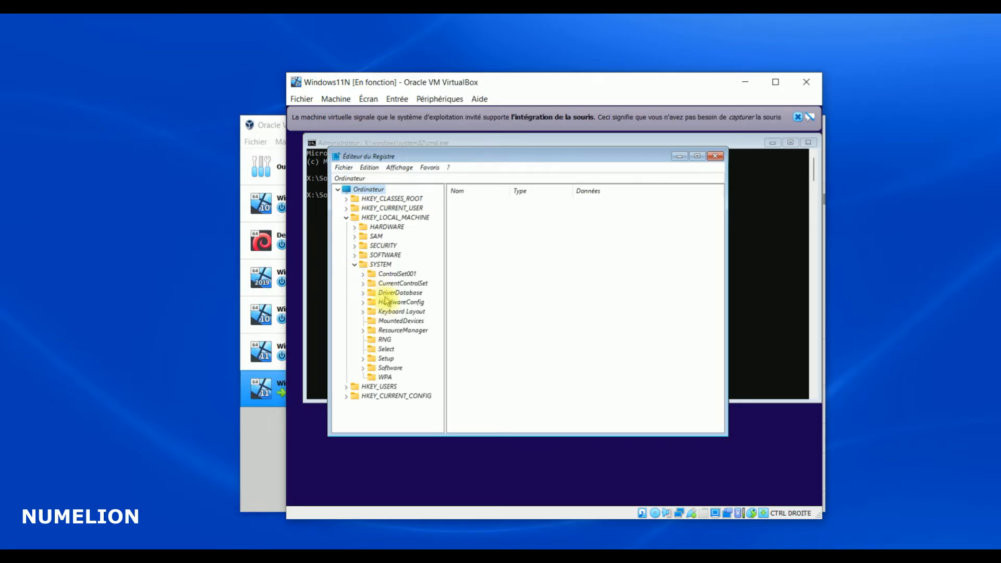
click(363, 359)
right_click(384, 360)
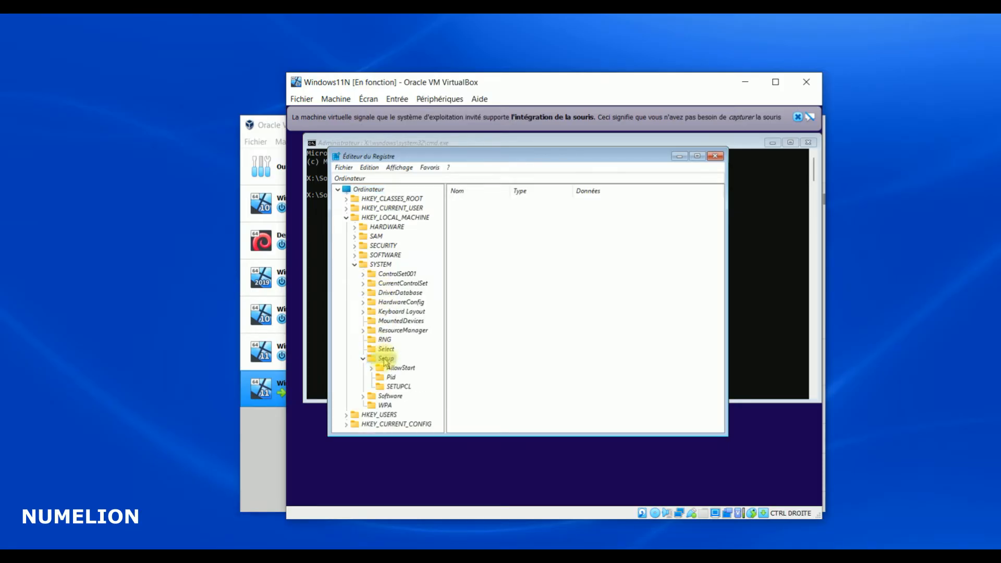
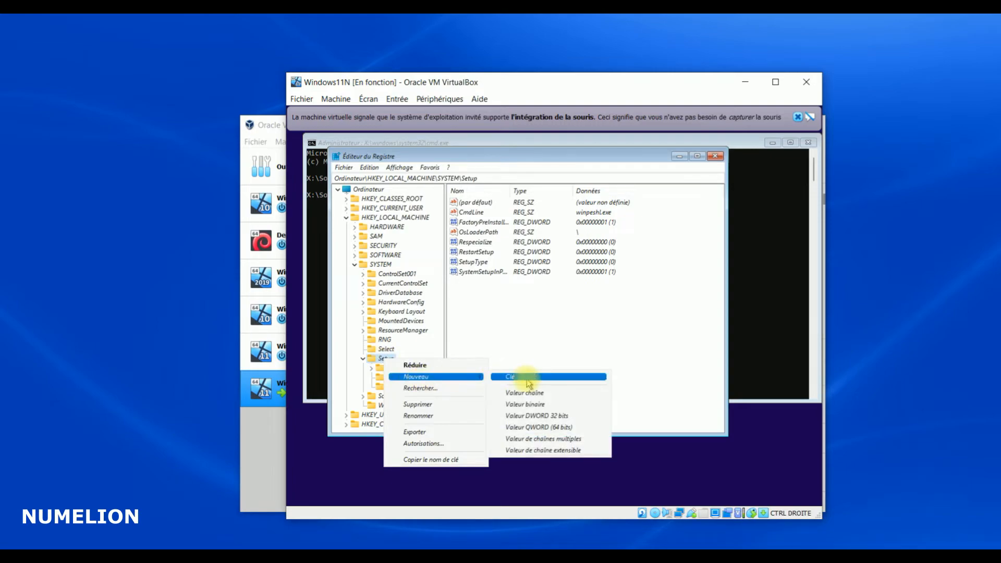
Create a new key named LabConfig under HKEY_LOCAL_MACHINE\SYSTEM\Setup
click(529, 380)
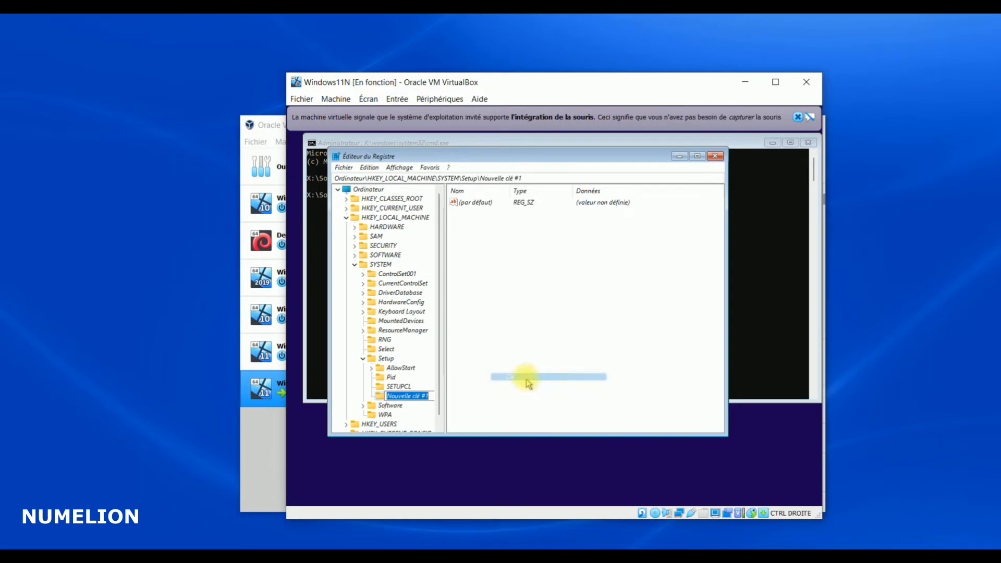
text(L)
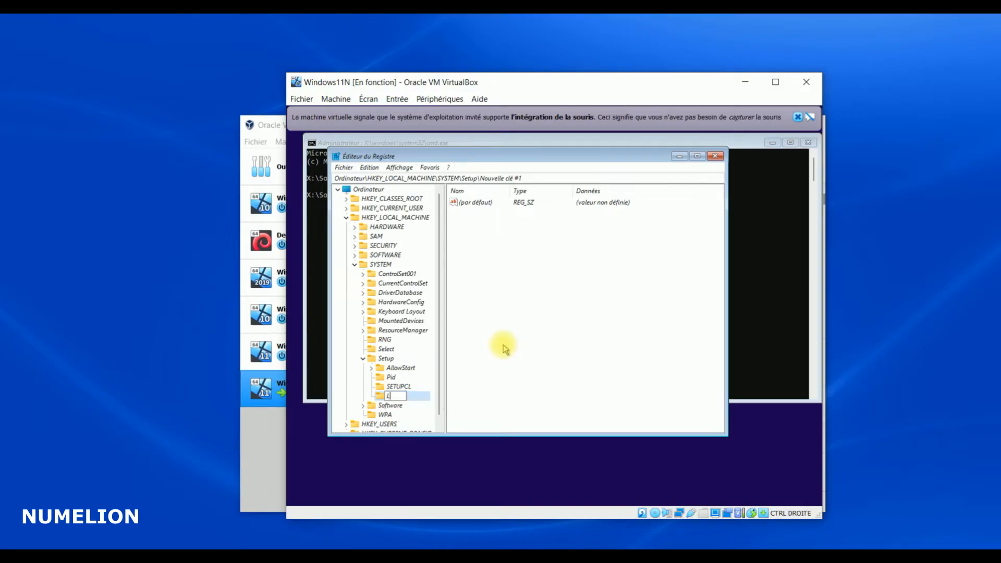
text(abConfig)
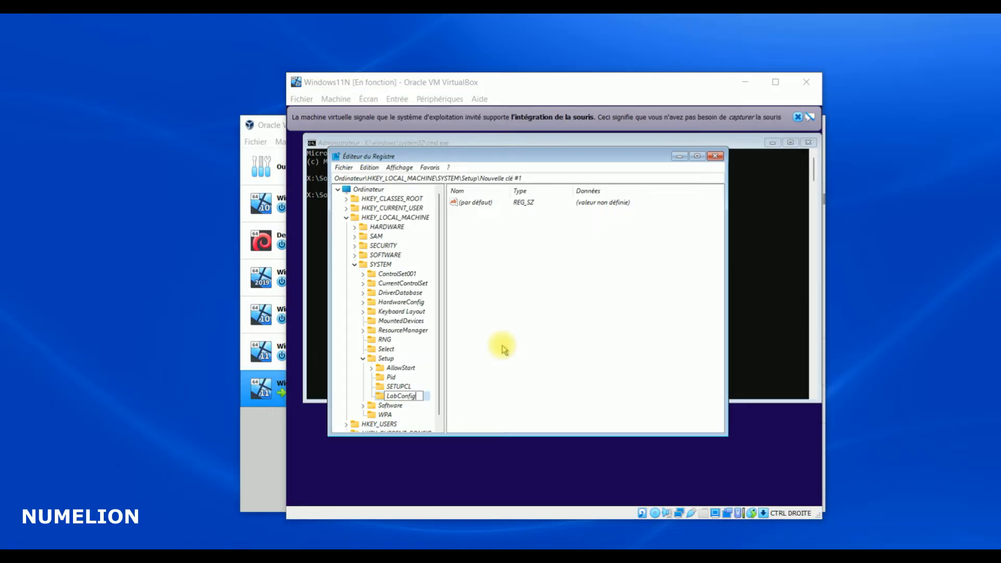
click(502, 350)
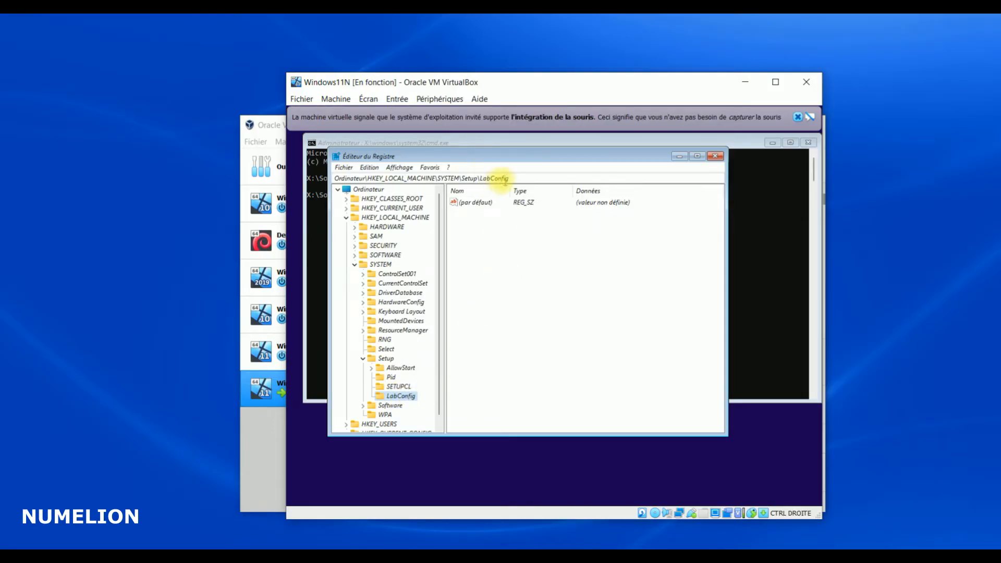
Add a new 32-bit DWORD value named BypassTPMCheck in LabConfig
right_click(488, 238)
mouse_move(489, 240)
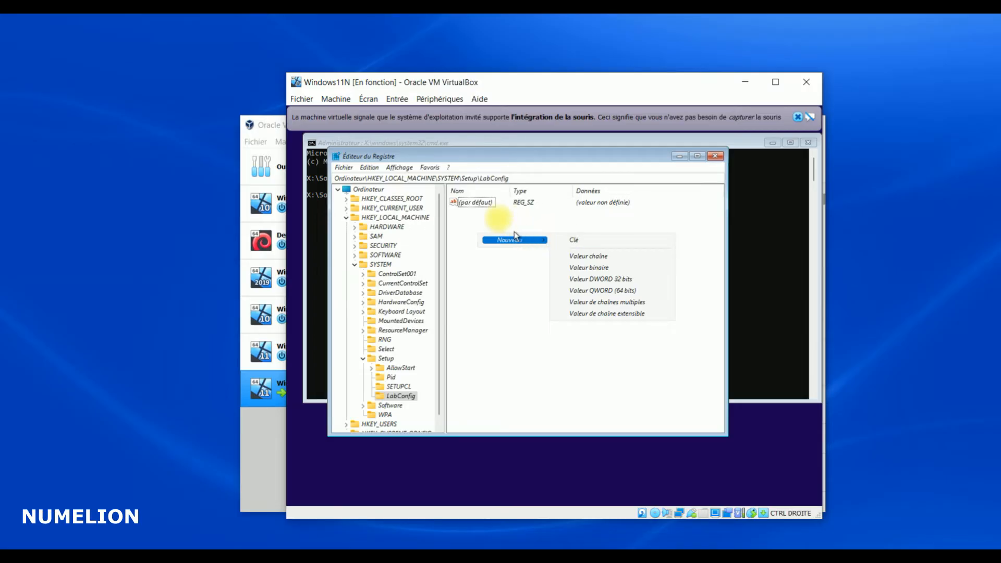
right_click(501, 223)
mouse_move(527, 225)
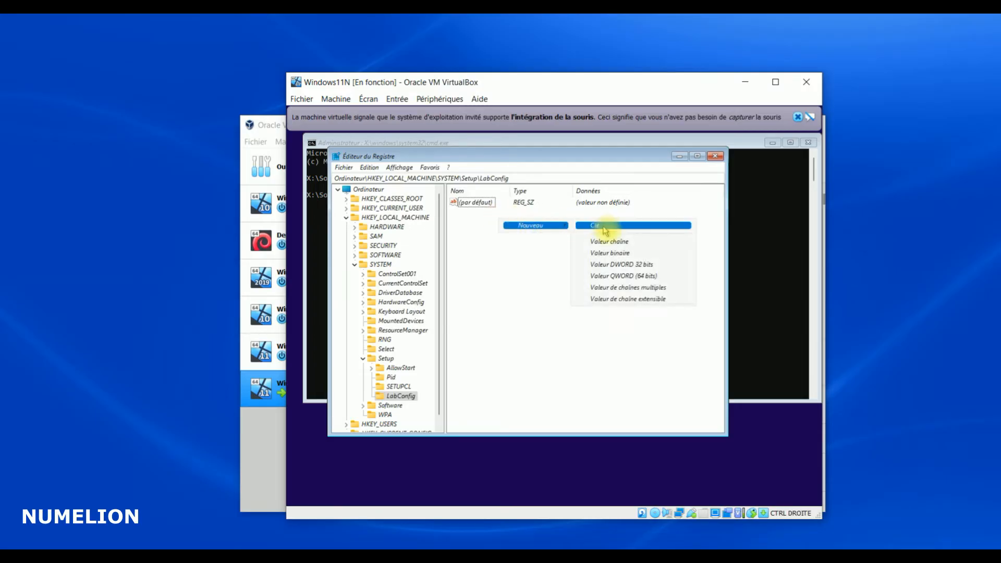
click(610, 265)
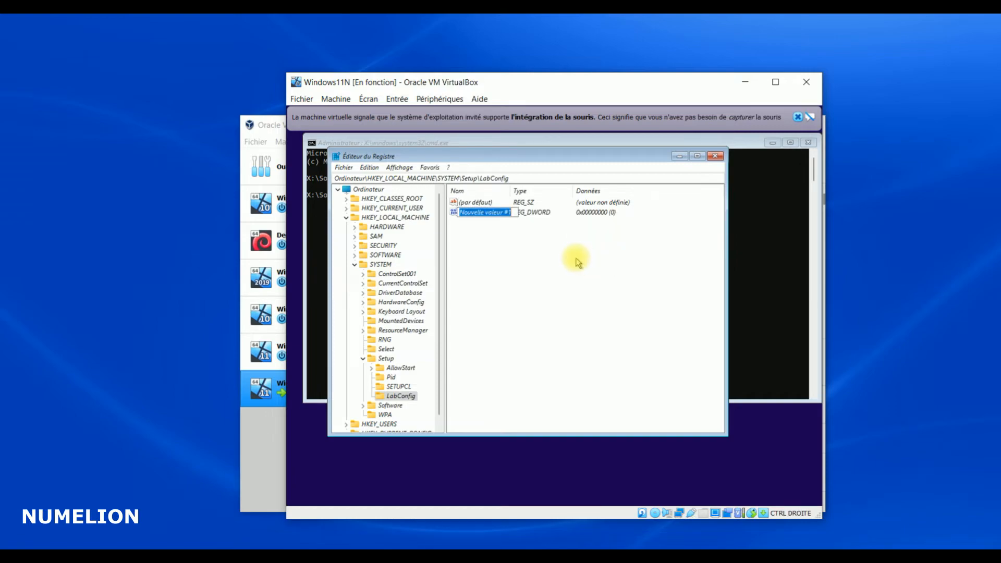
text(BypassTPMCheck)
key(Return)
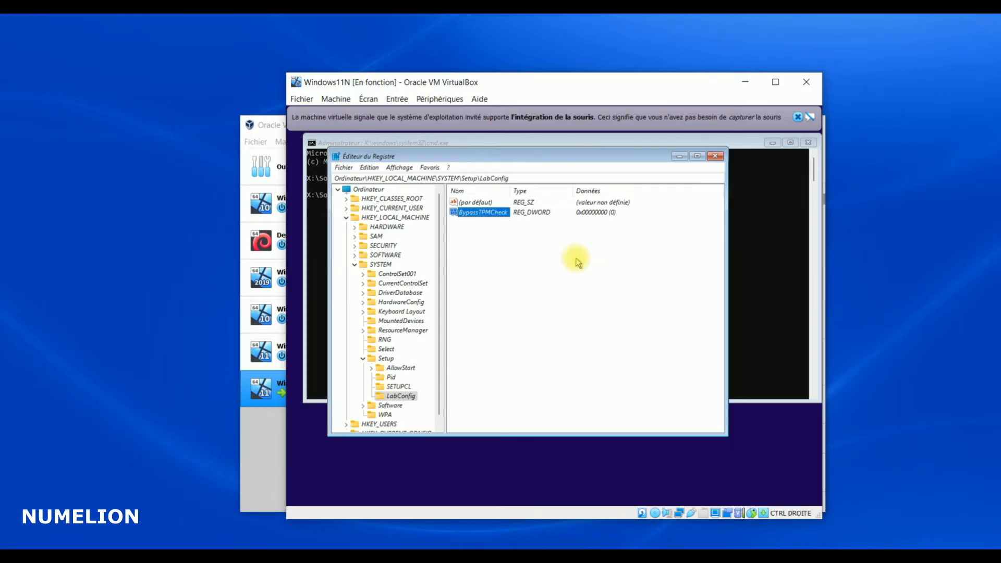
Set the BypassTPMCheck value data to 1
right_click(486, 216)
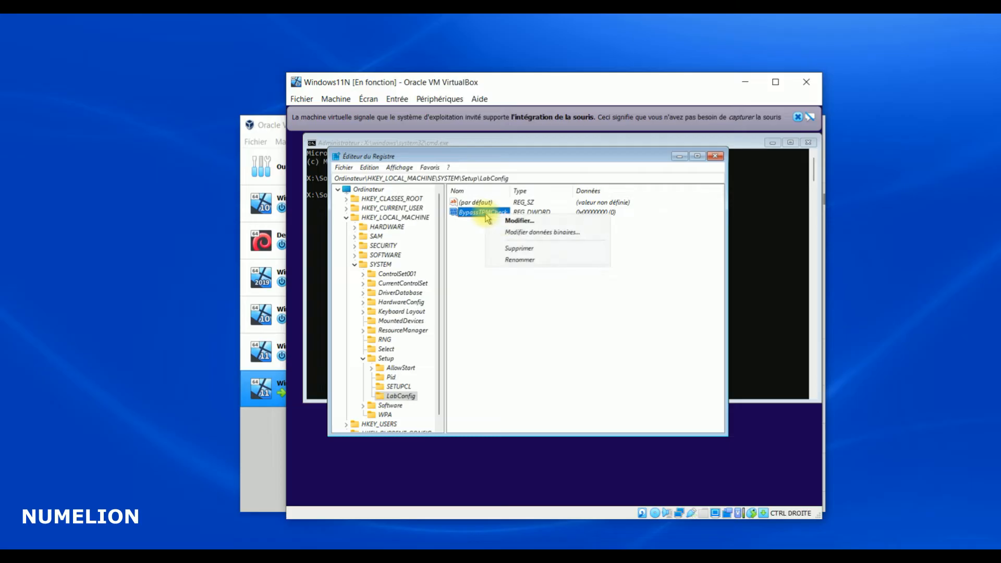
click(517, 221)
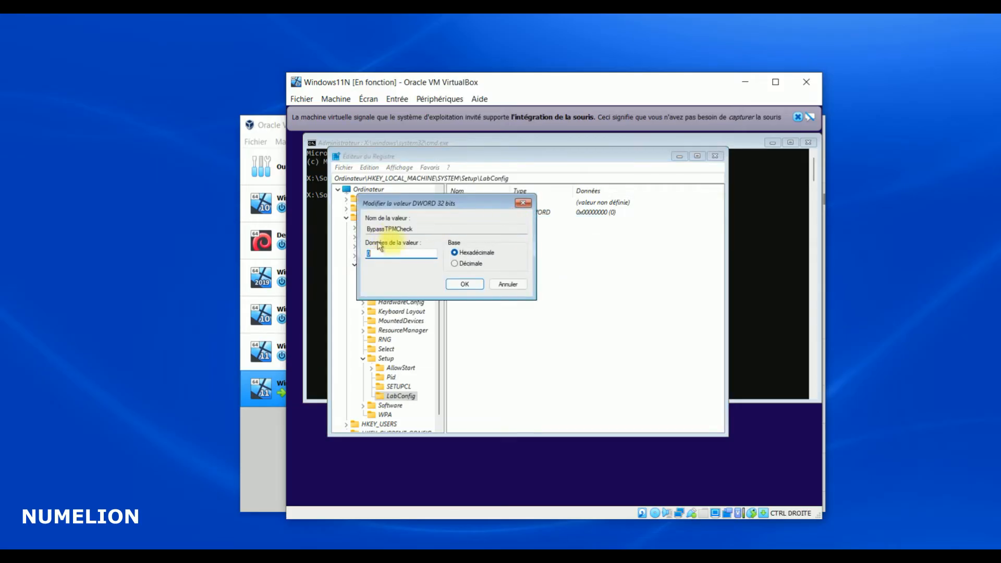
text(0)
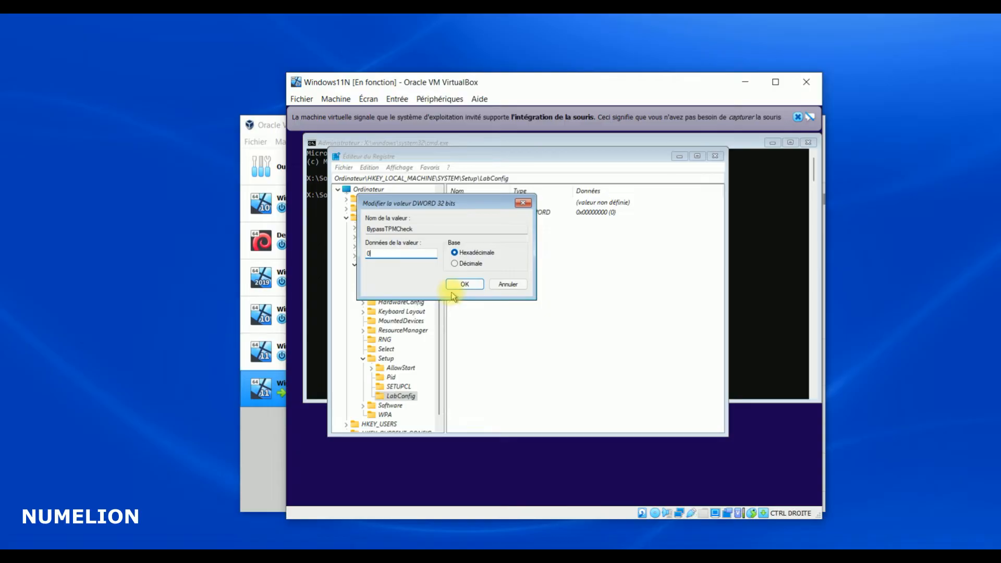
double_click(371, 253)
text(1)
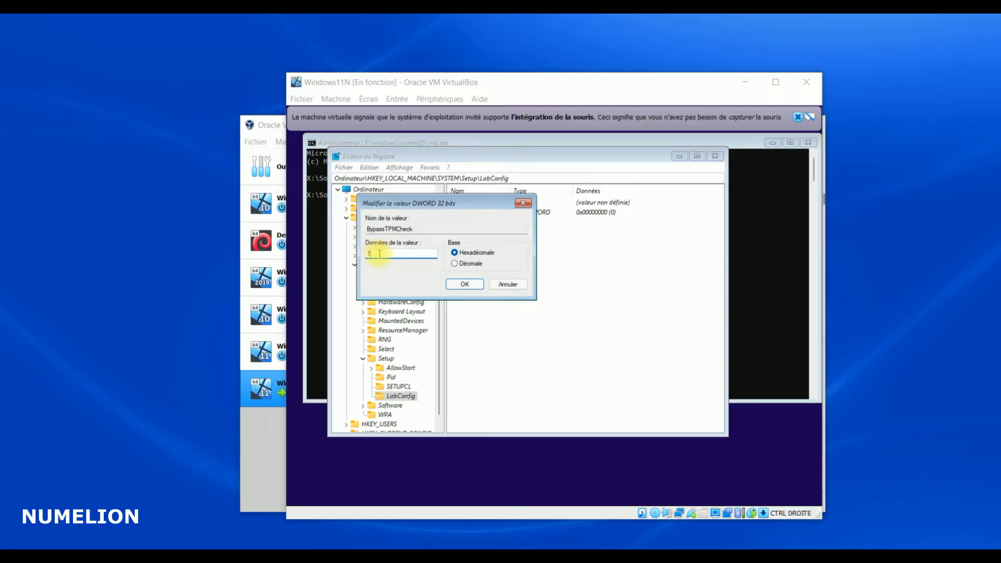
drag(378, 254, 358, 252)
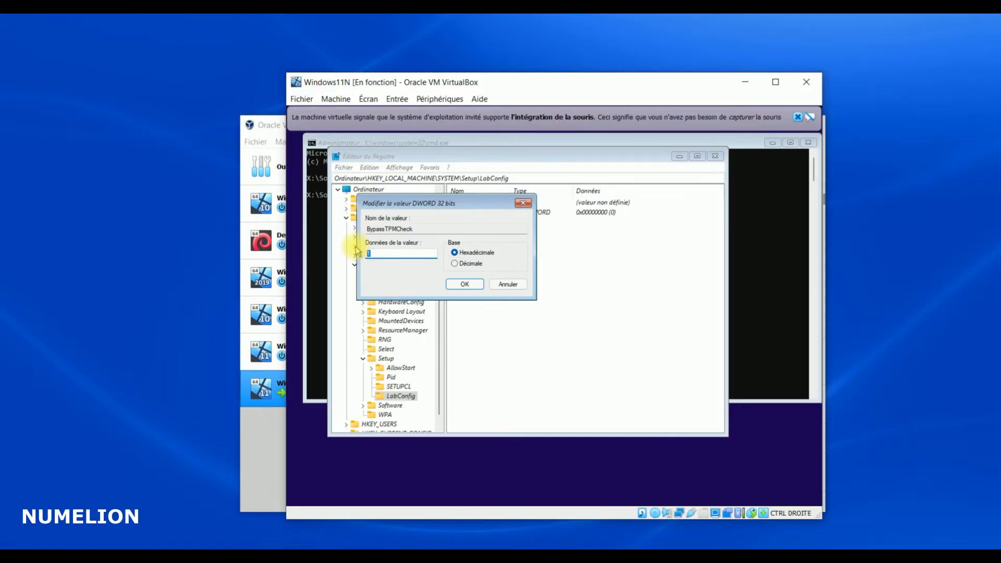
key(BackSpace)
text(1)
click(464, 284)
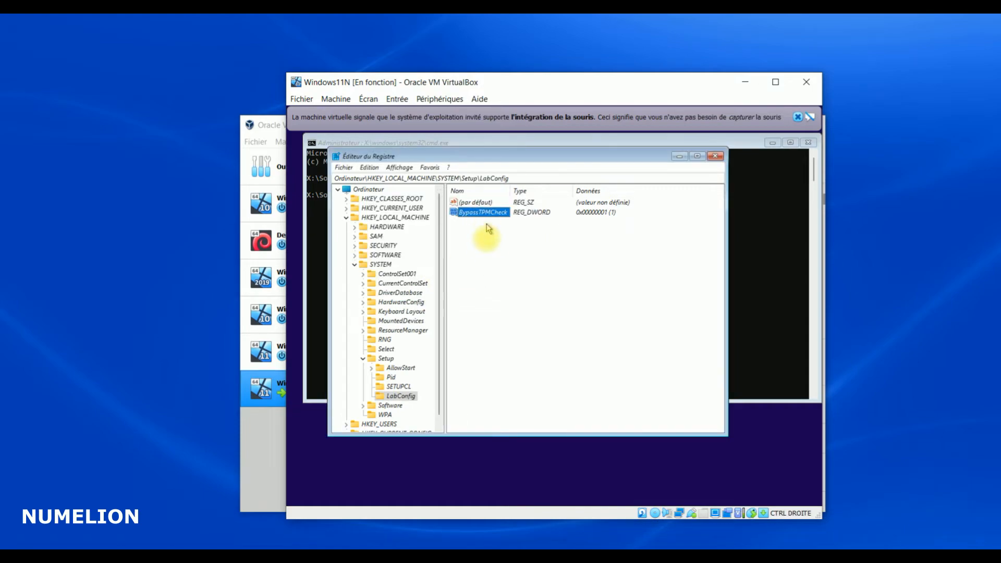
Create a 32-bit DWORD named BypassRAMCheck in LabConfig and set its data to 1
right_click(543, 277)
mouse_move(592, 290)
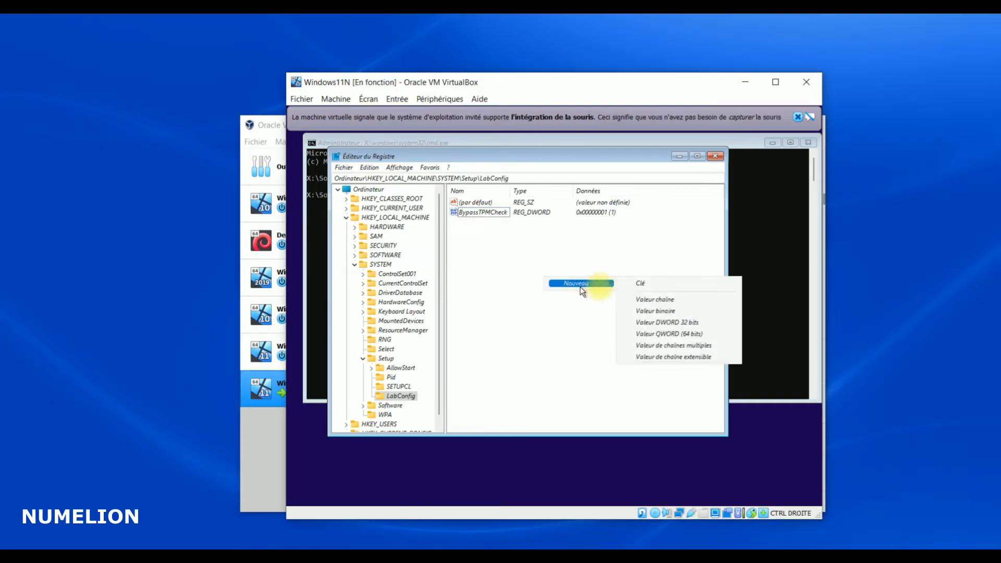
click(658, 322)
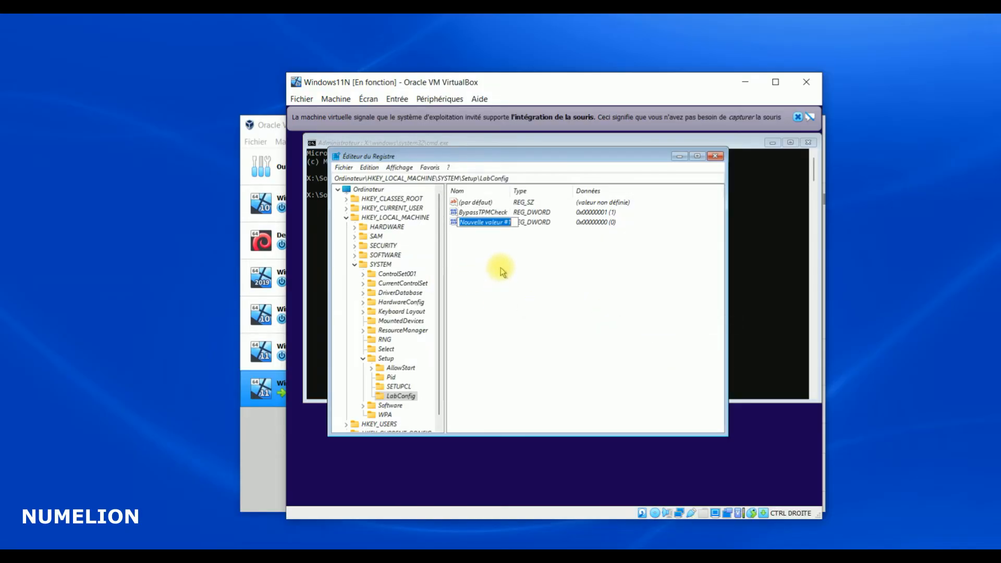
text(Bypas)
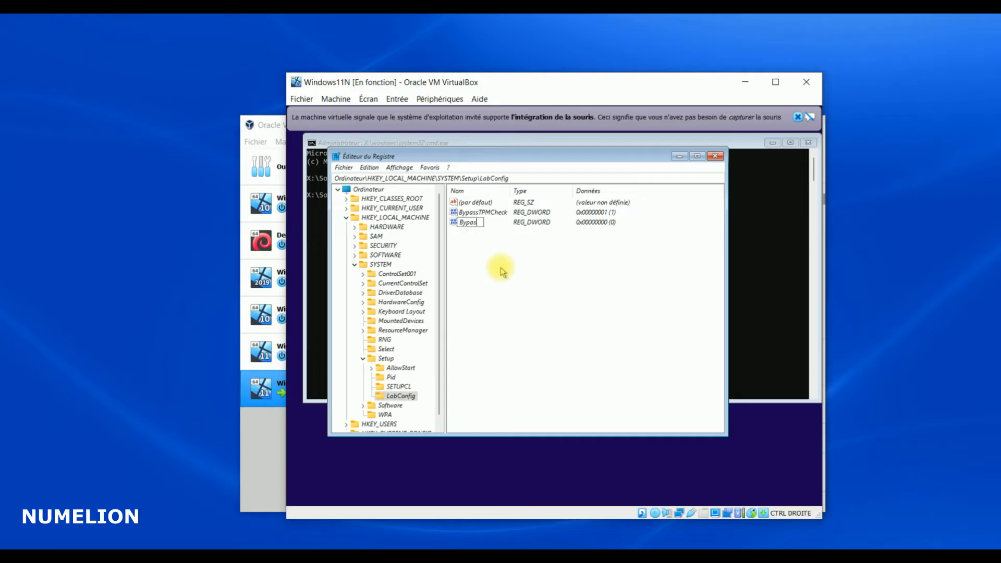
text(sRAMCheck)
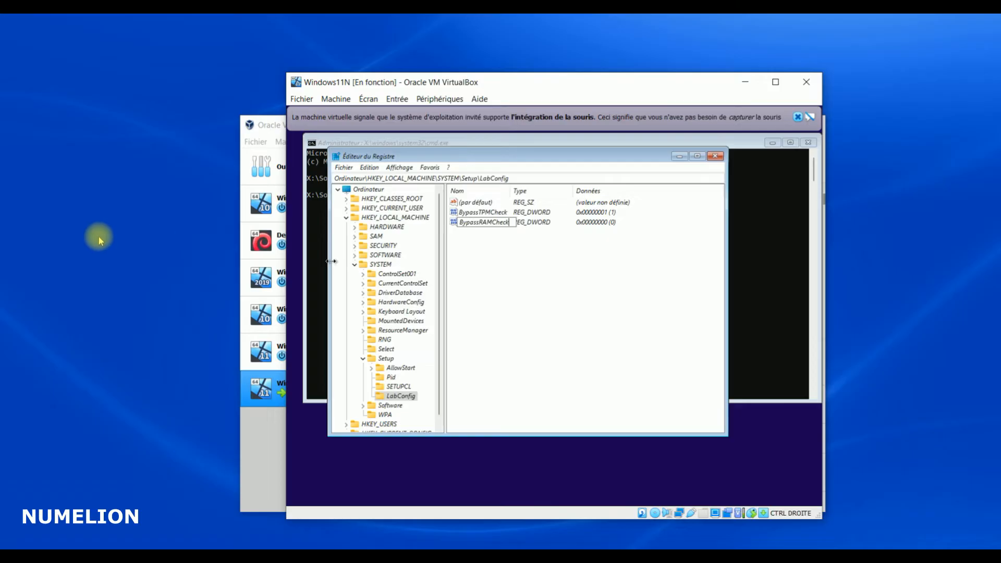
key(Return)
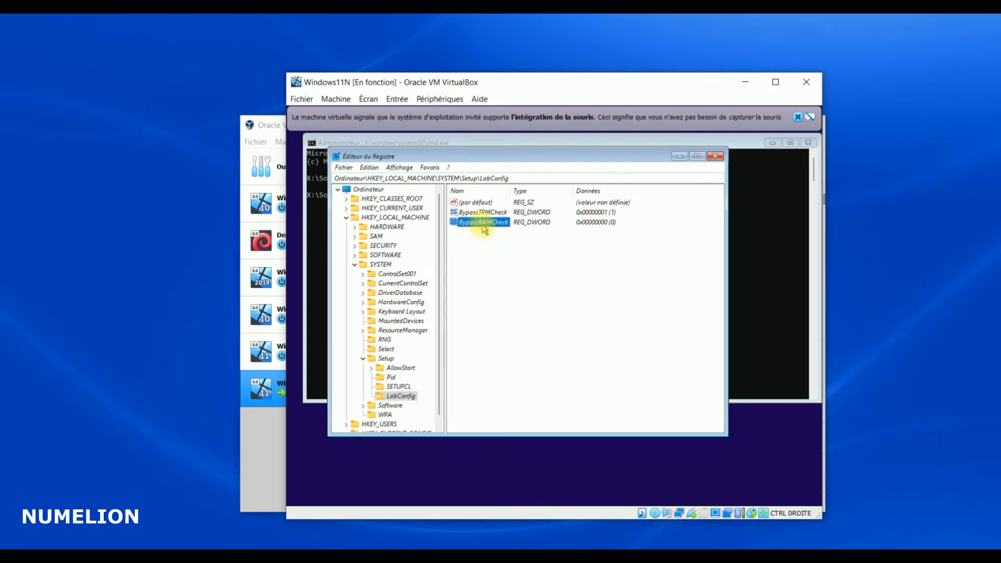
right_click(487, 224)
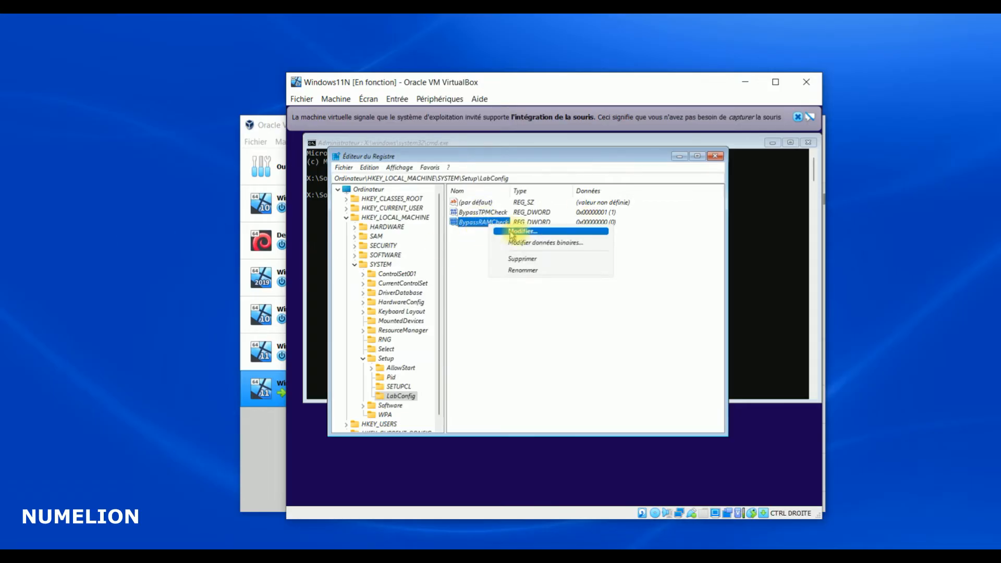
click(514, 232)
text(1)
click(462, 285)
Create a 32-bit DWORD named BypassSecureBootCheck in LabConfig with data 1
right_click(486, 284)
right_click(494, 268)
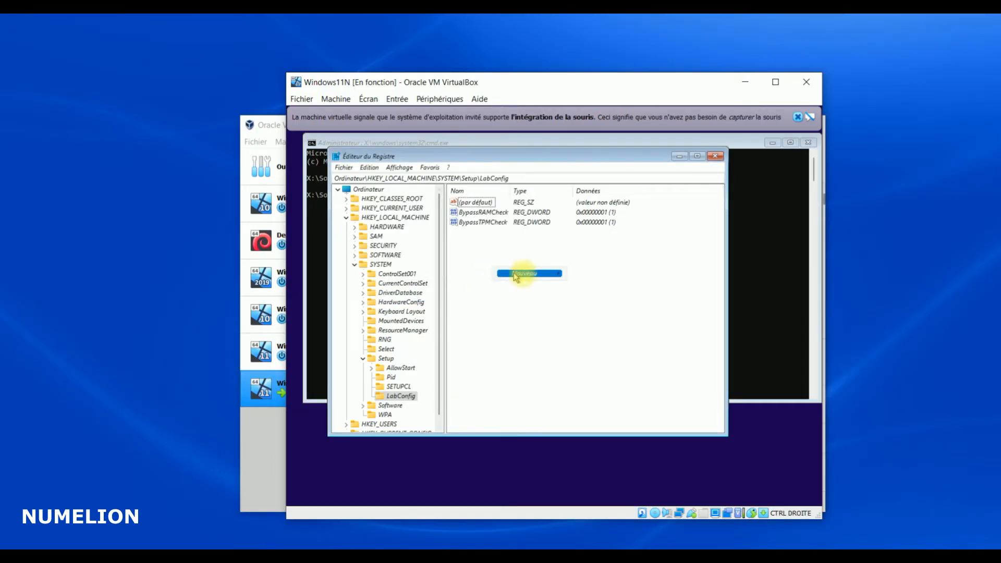
mouse_move(516, 275)
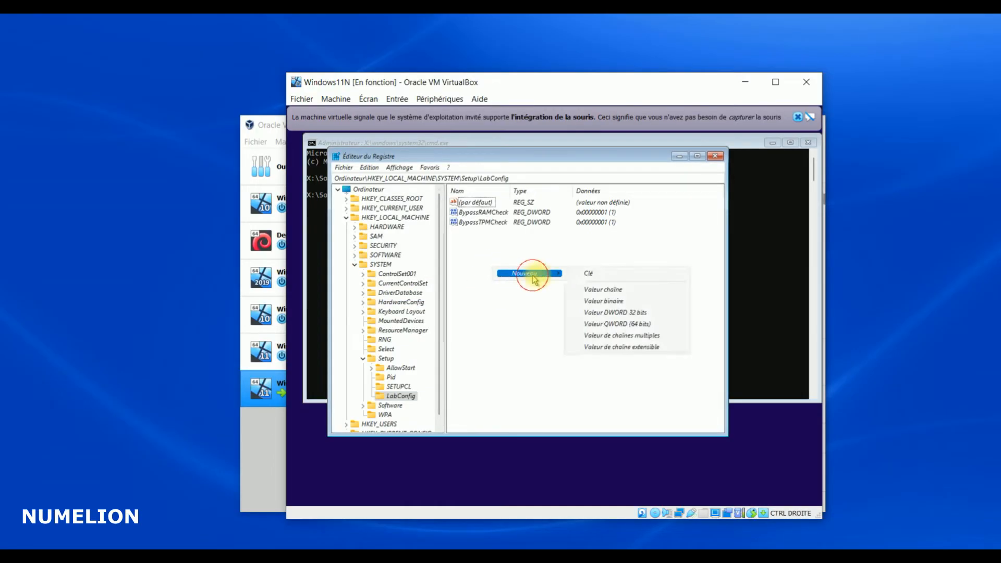
click(605, 313)
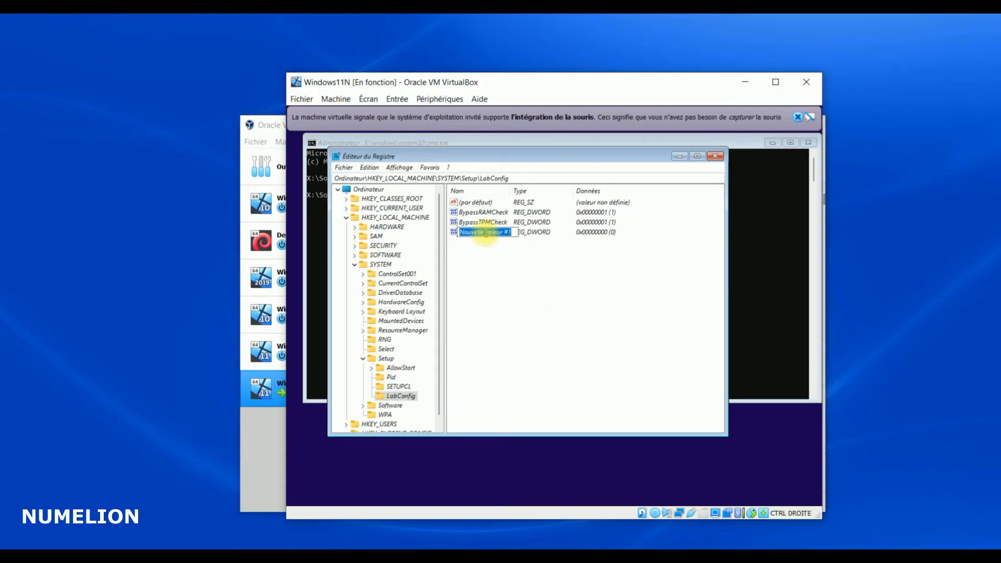
text(Bypa)
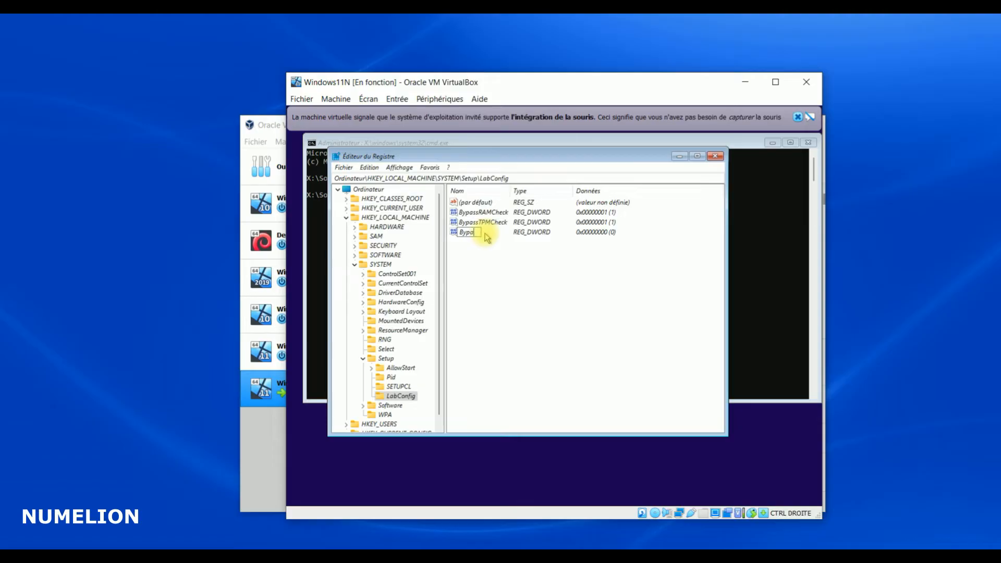
text(ecureBootCheck)
key(Return)
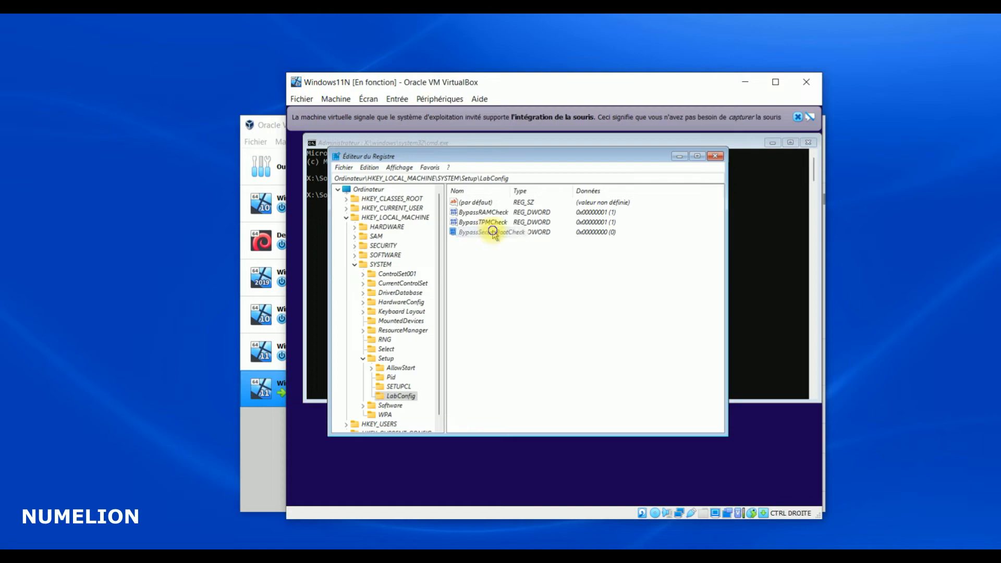
right_click(493, 233)
click(522, 239)
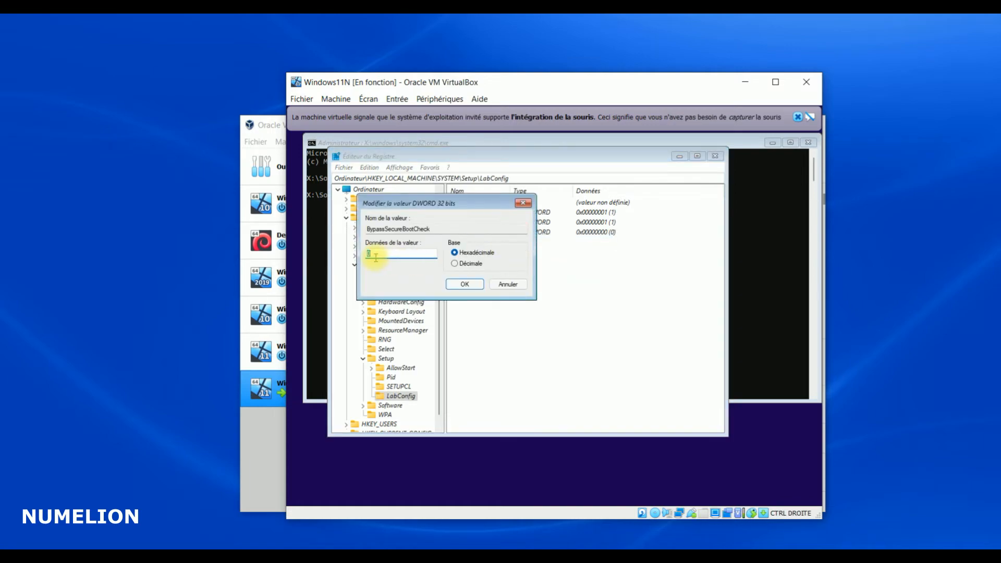
text(1)
click(465, 284)
Quit the Registry Editor through its Fichier menu
key(alt+f)
click(570, 304)
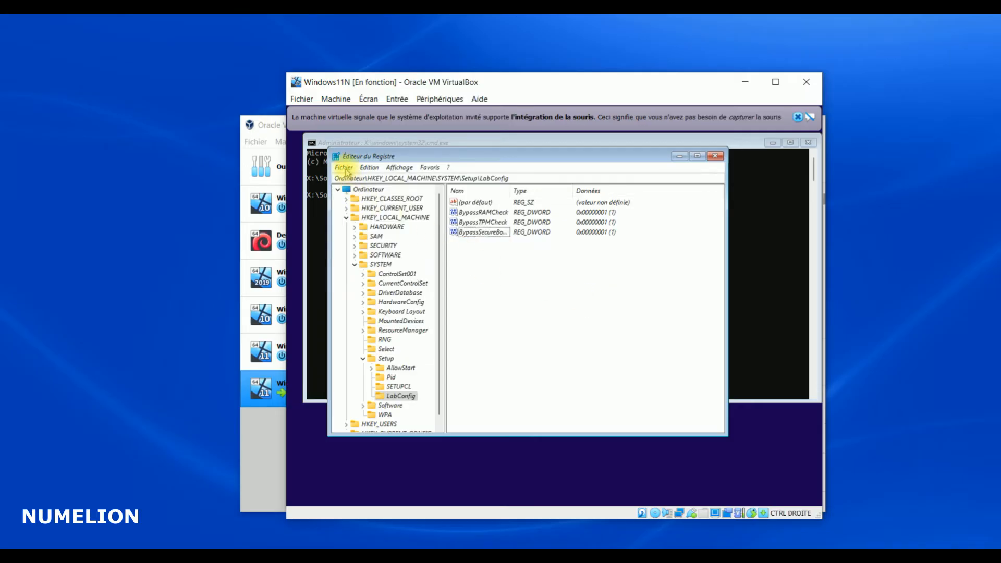
click(344, 167)
click(360, 277)
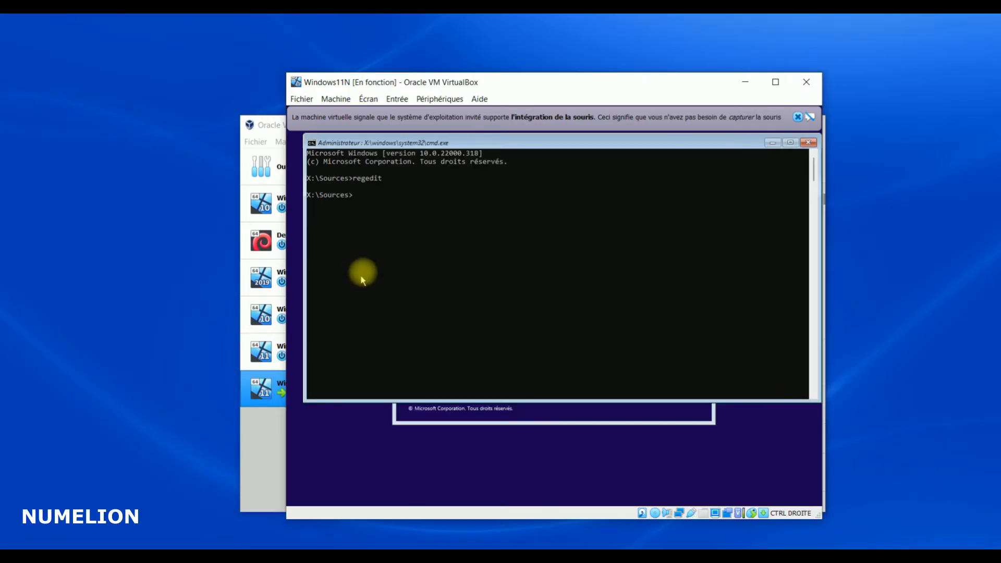
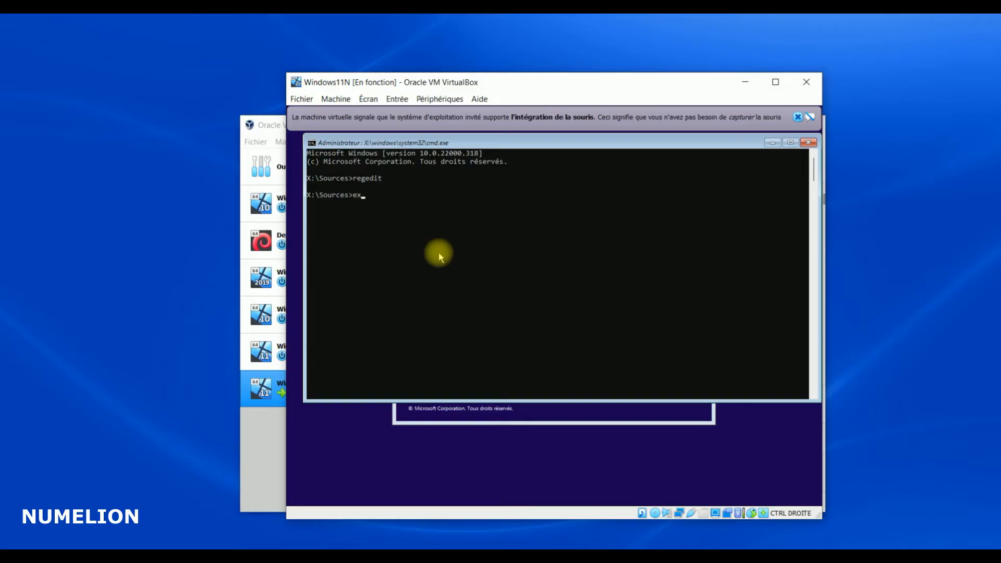
Exit the command prompt, start Installer maintenant, and continue without a product key
text(exit)
key(Return)
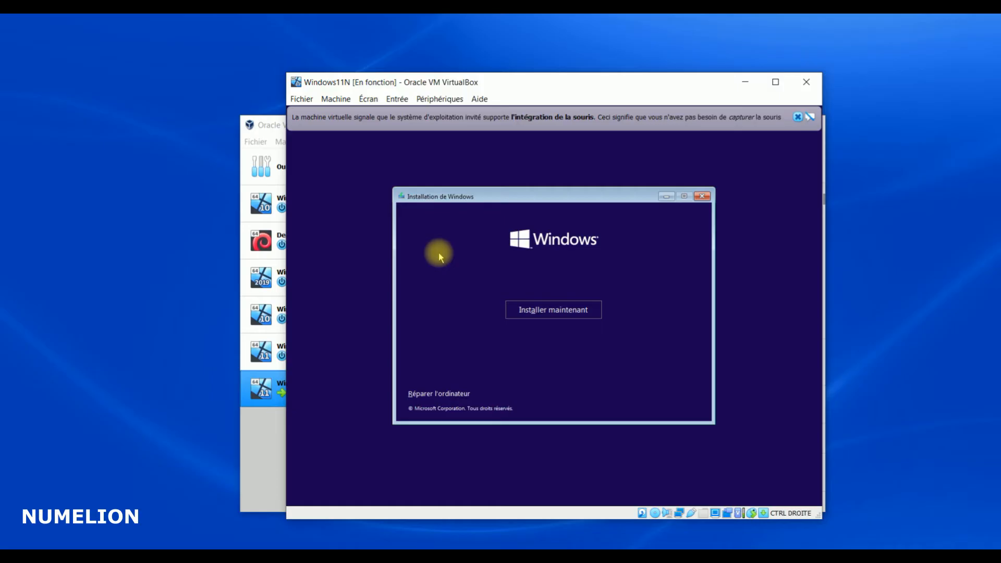
click(548, 313)
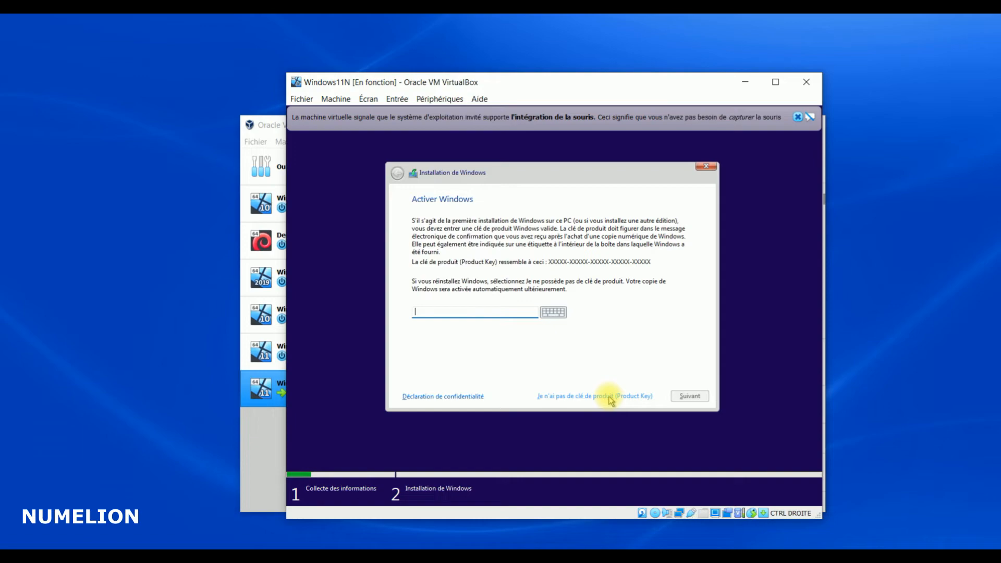
click(609, 397)
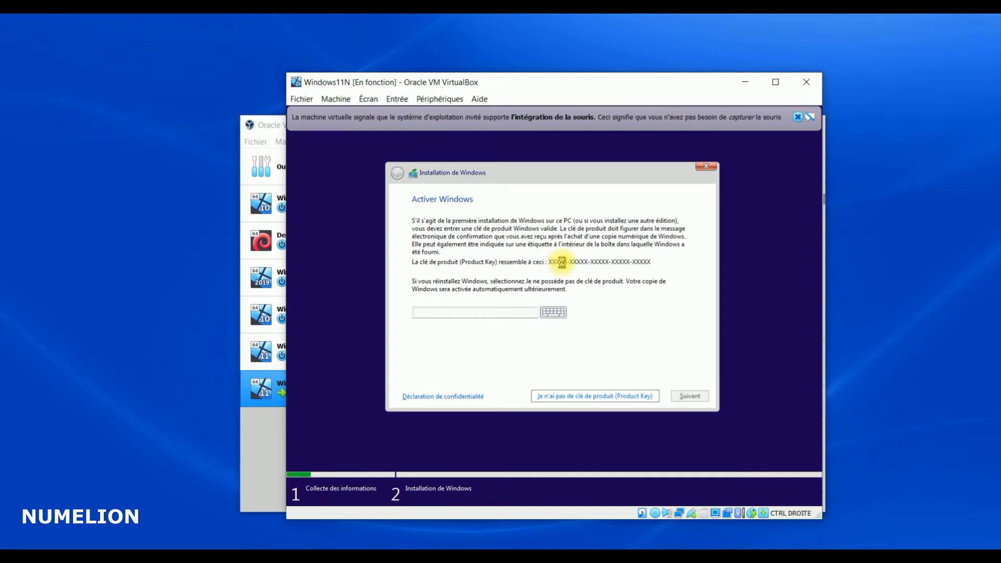
Select the Windows 11 Professionnel edition and continue
scroll(468, 251, down, 2)
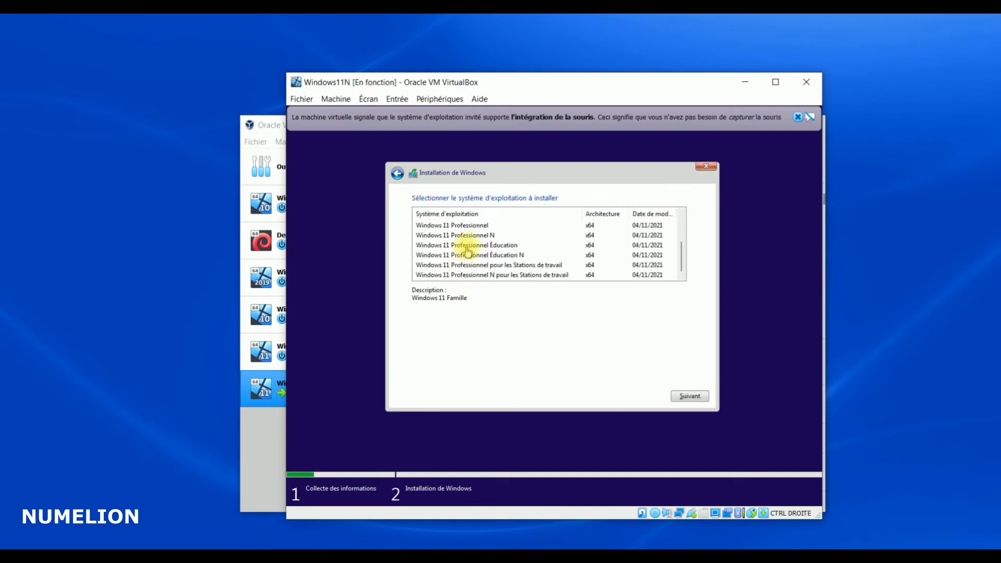
scroll(480, 255, up, 2)
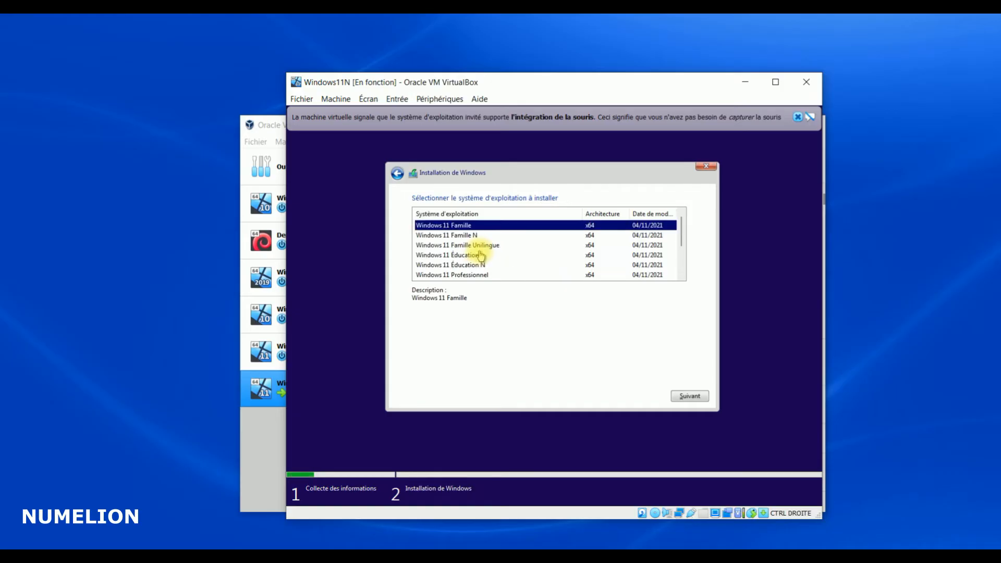
scroll(481, 255, down, 2)
scroll(480, 256, up, 2)
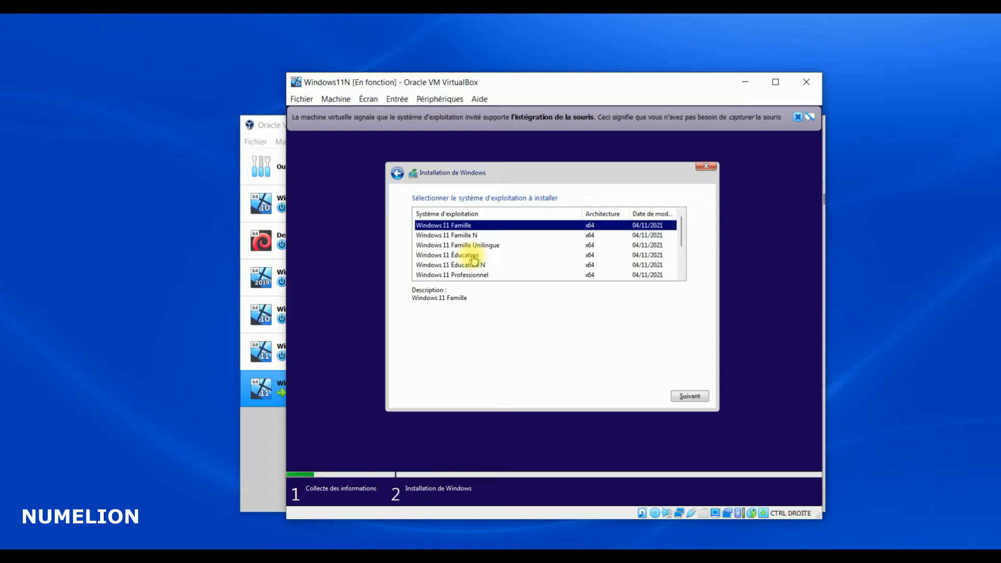
scroll(473, 258, down, 2)
click(420, 226)
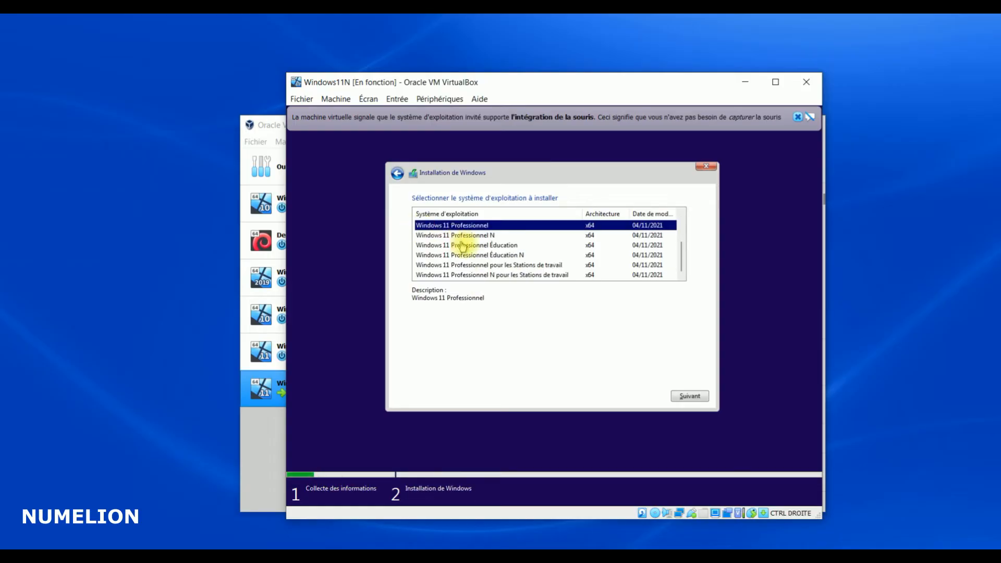
click(690, 397)
Accept the licence terms and continue
click(452, 374)
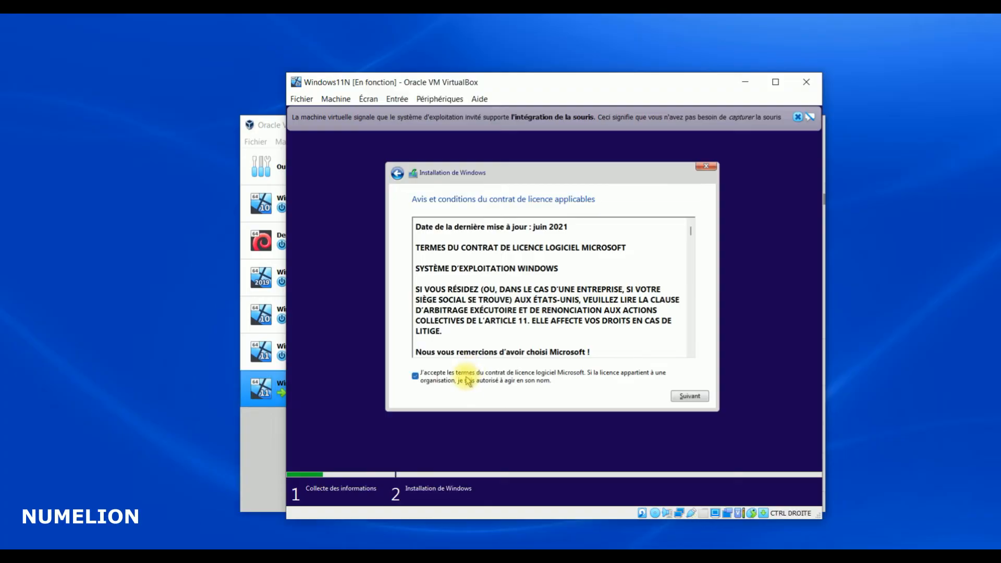
scroll(509, 327, down, 7)
scroll(509, 324, up, 7)
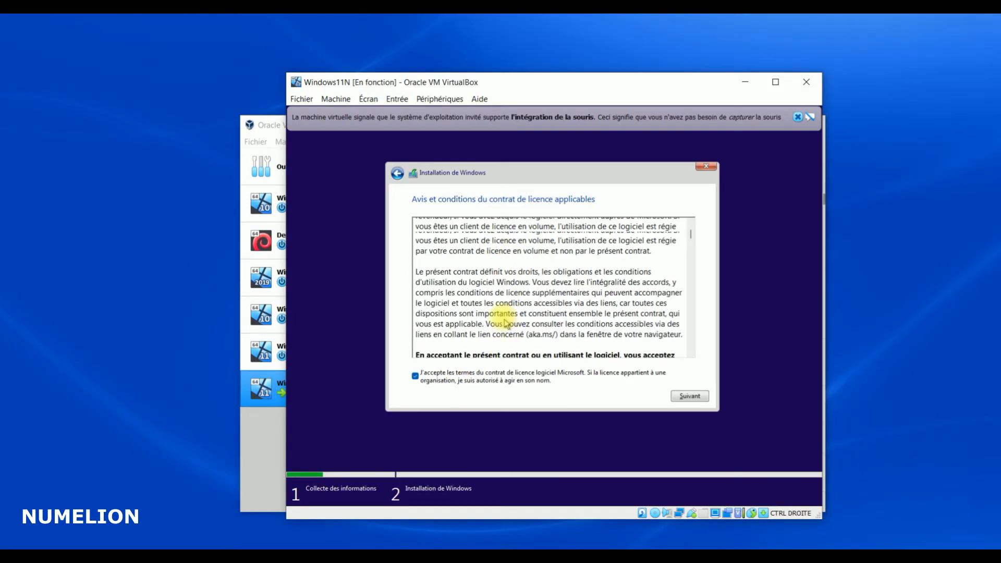
click(690, 395)
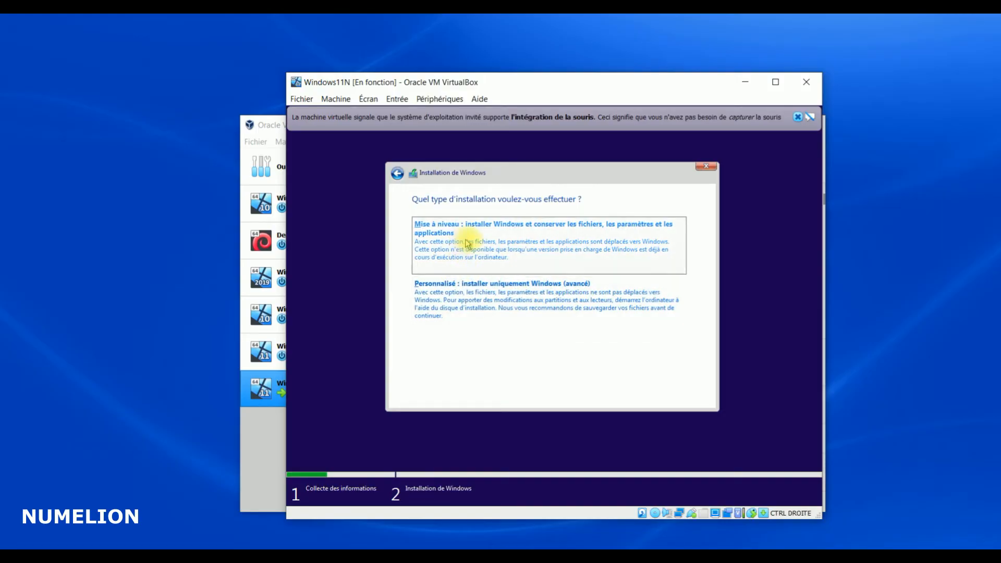
Choose the custom Windows-only install onto Lecteur 0's unallocated 120 GB space
click(480, 286)
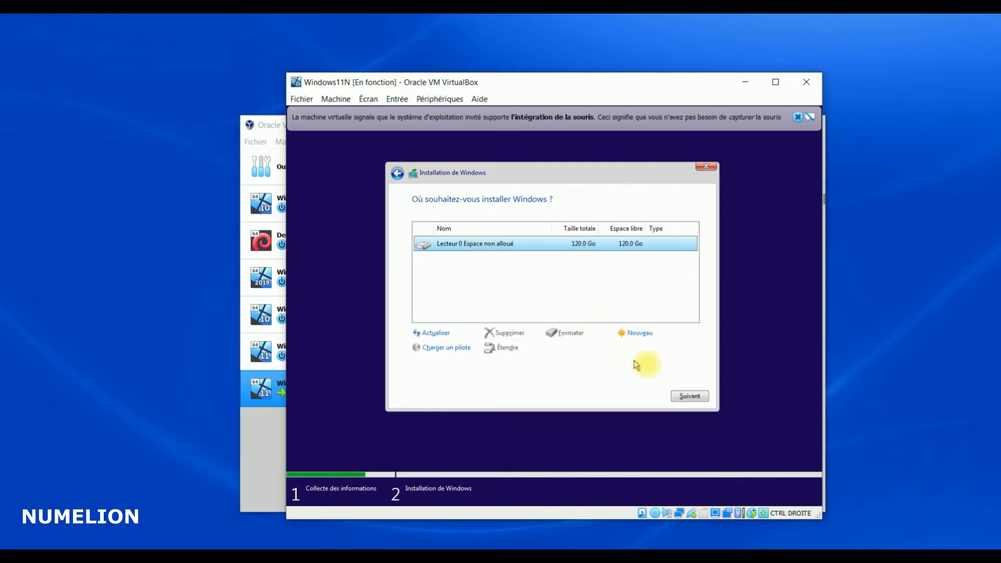
click(685, 399)
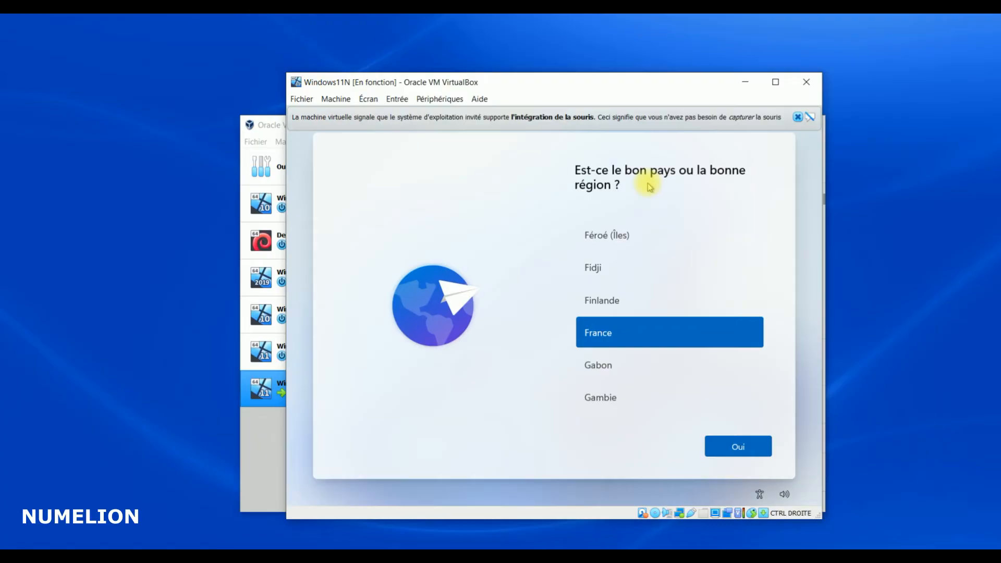
Confirm France and the Français keyboard, skipping the second layout
click(739, 447)
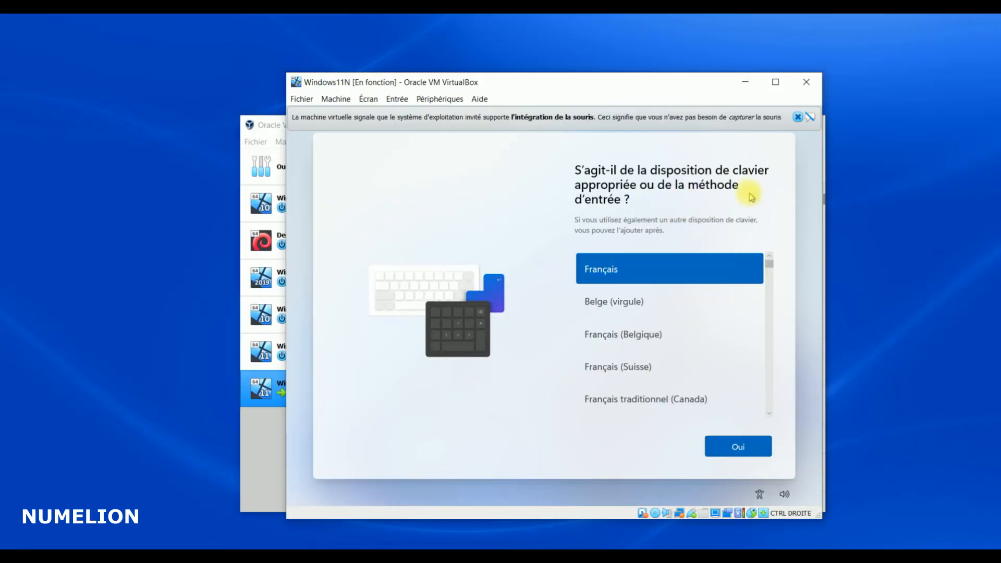
click(739, 448)
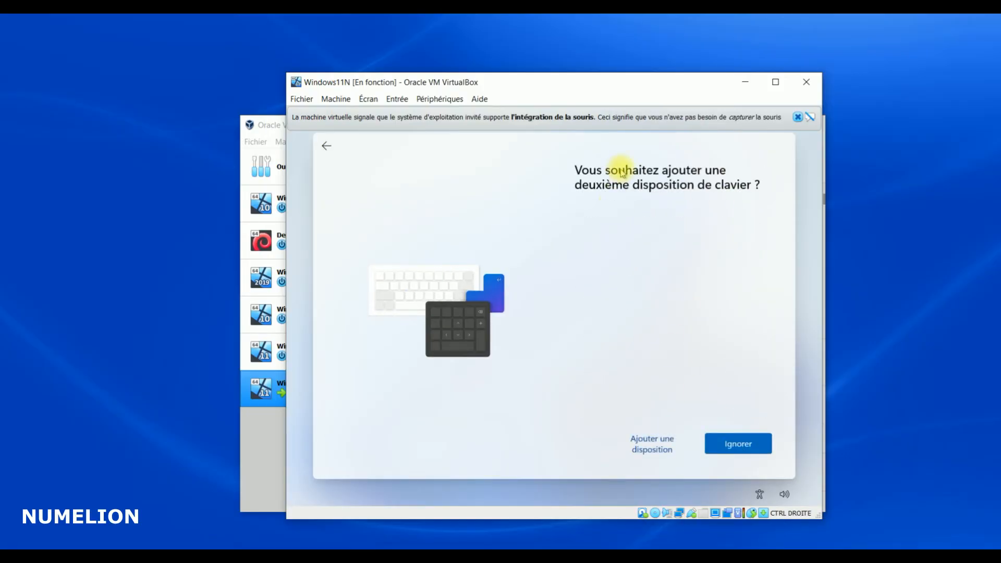
click(750, 454)
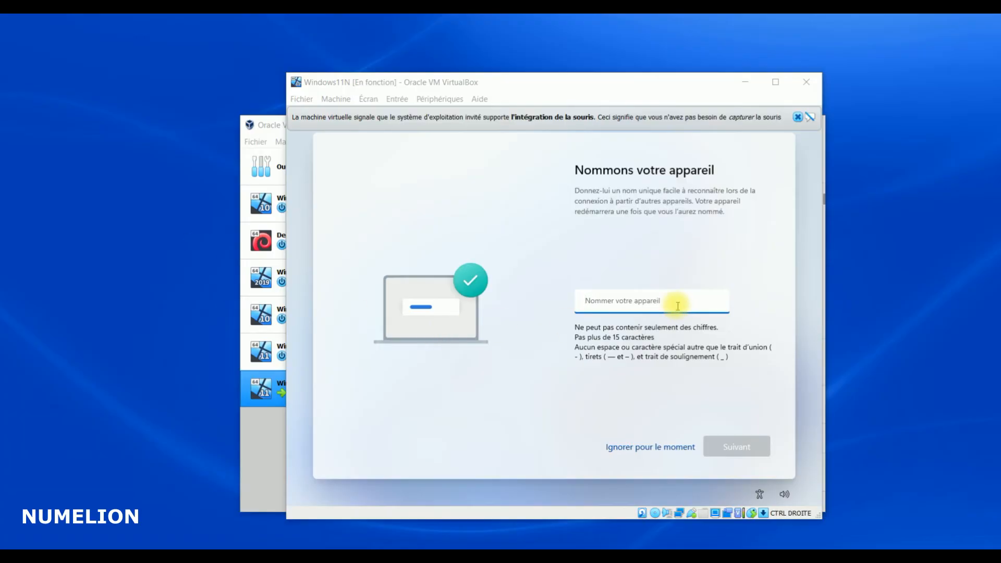
Enter W11 as the device name and continue
click(667, 305)
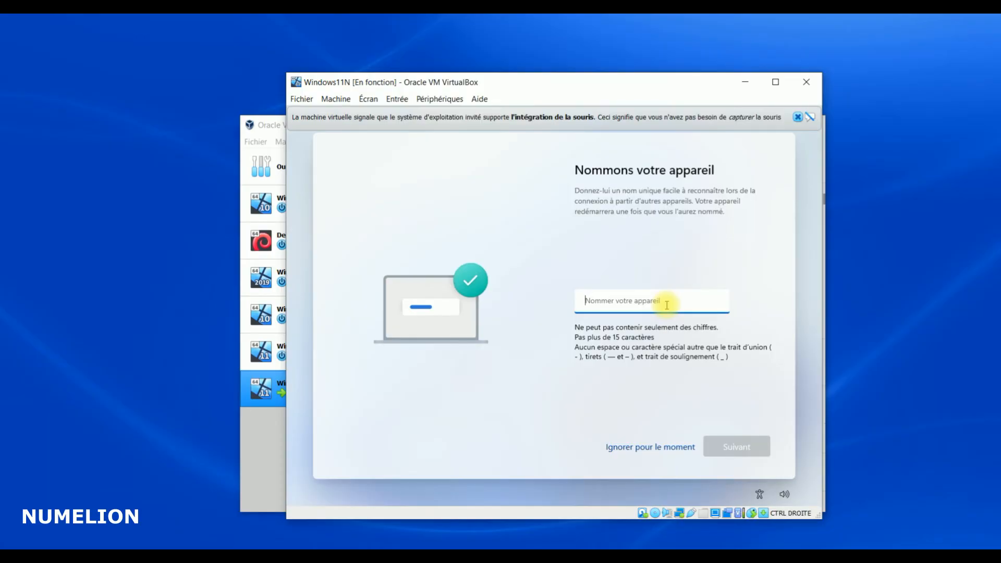
text(W11N)
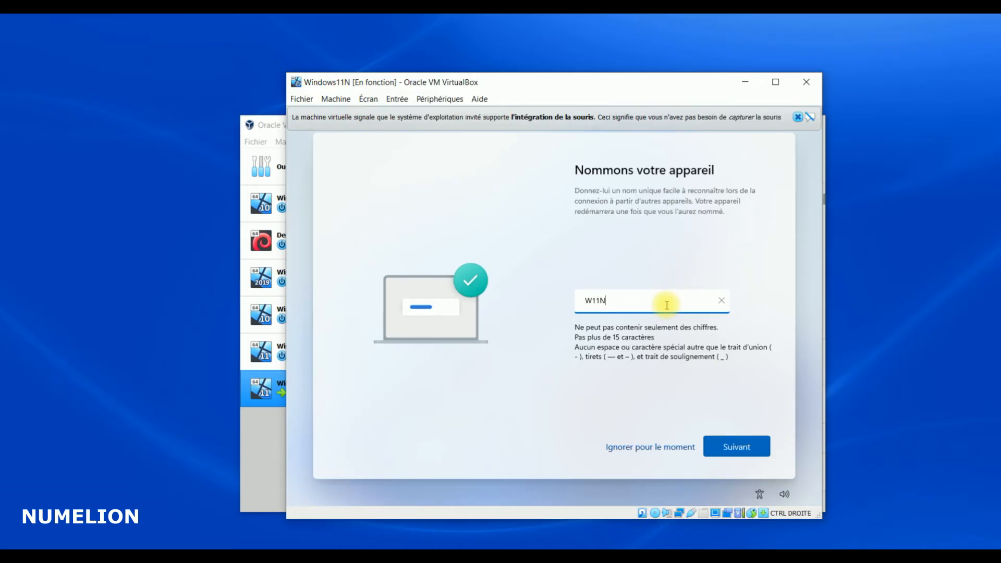
click(736, 446)
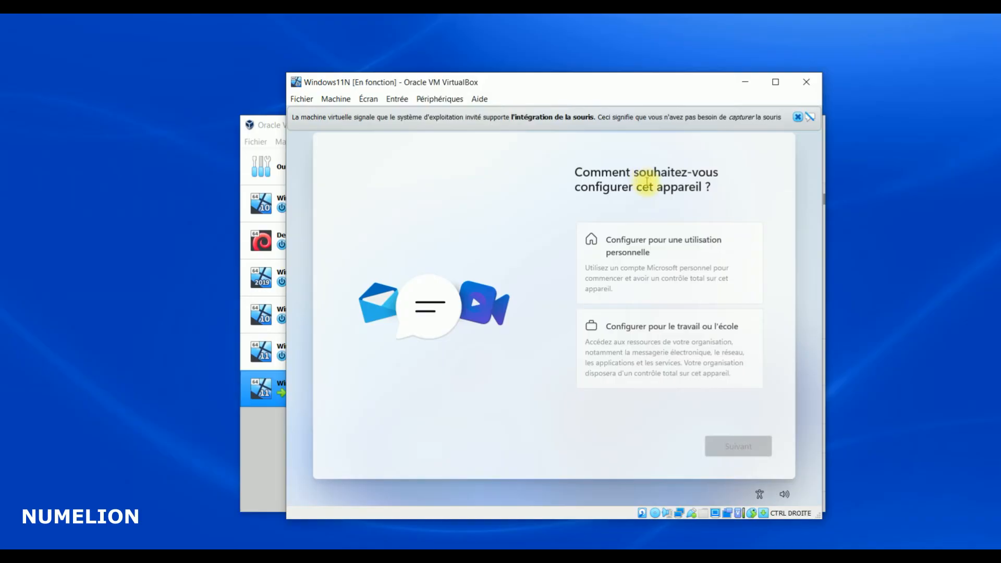
Choose setting up the device for personal use and continue to Microsoft sign-in
click(657, 260)
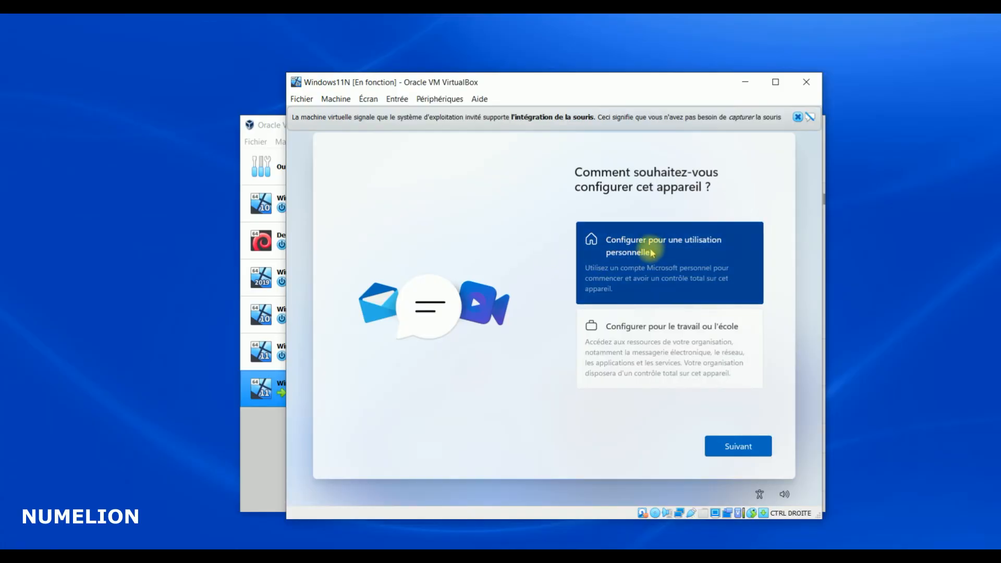
click(734, 441)
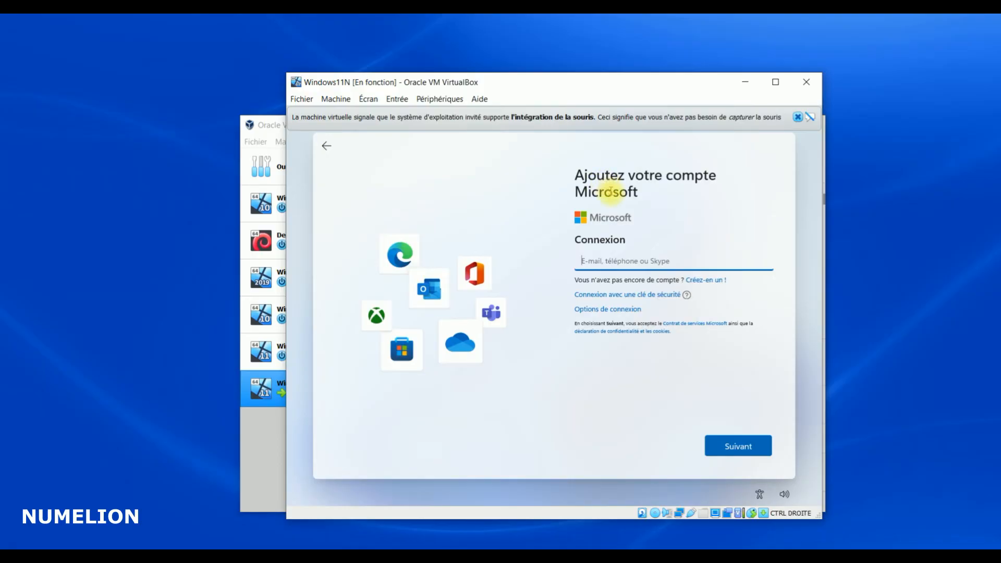
click(618, 309)
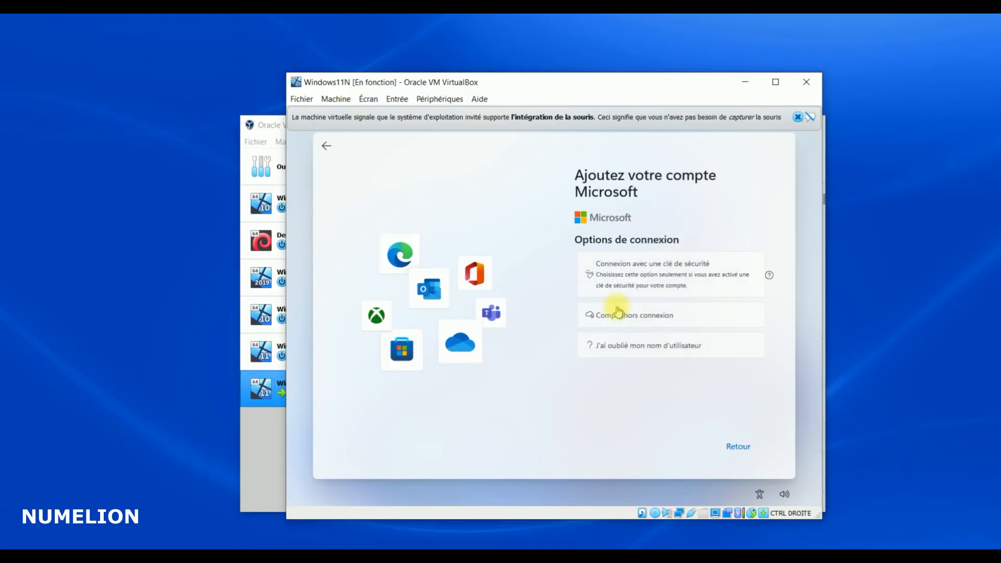
click(325, 144)
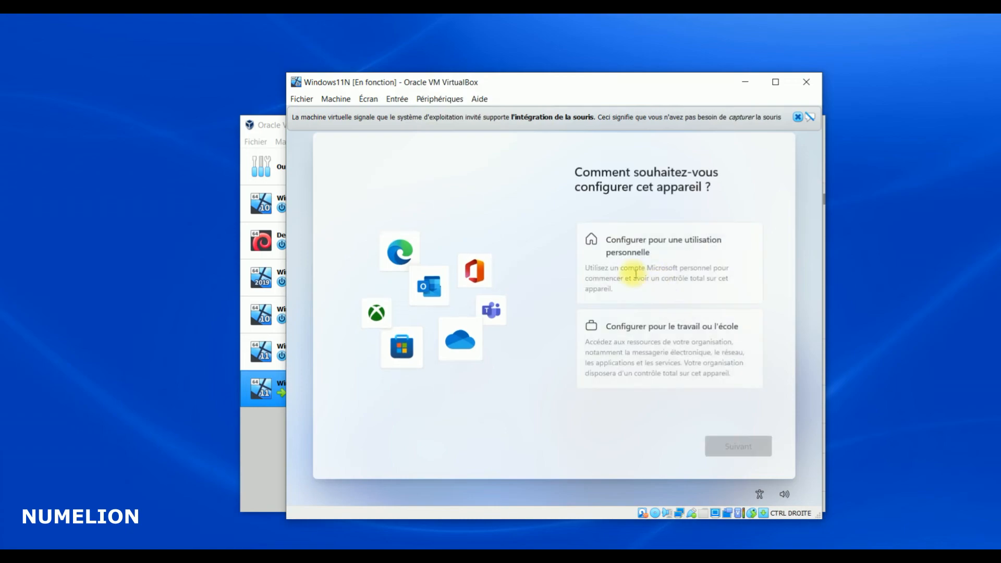
click(628, 258)
click(730, 453)
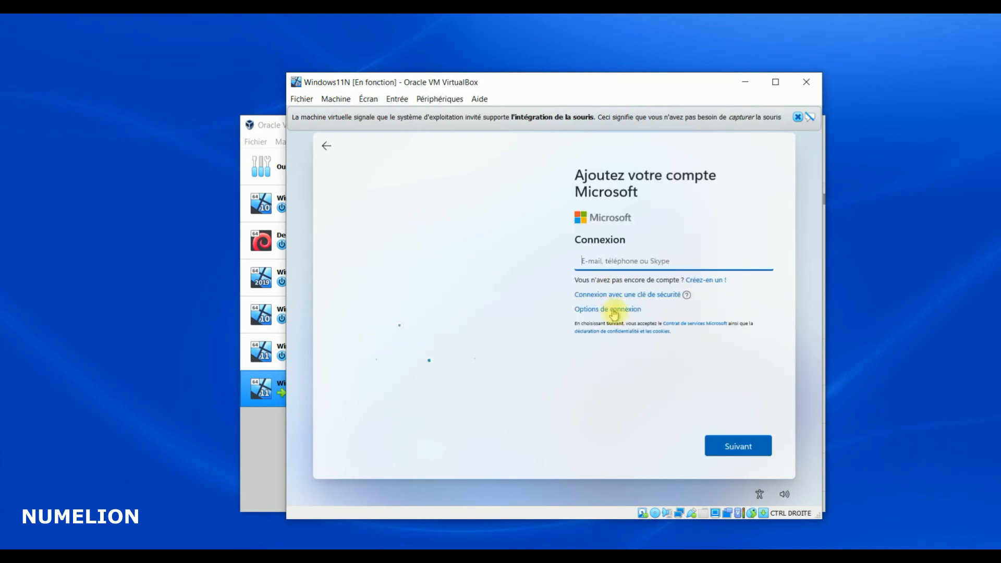
Switch to an offline account through sign-in options and skip the Microsoft account for now
click(605, 310)
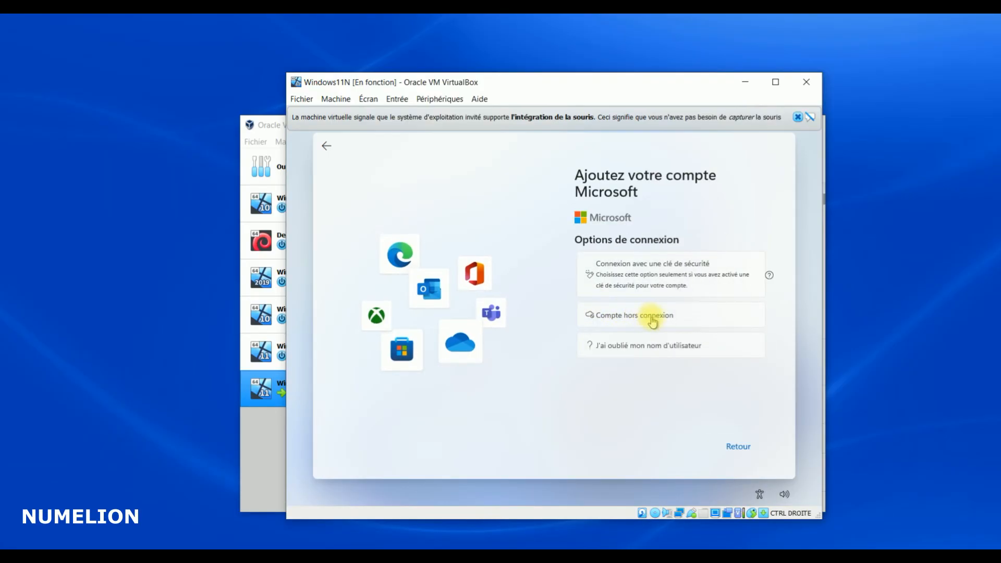
click(634, 314)
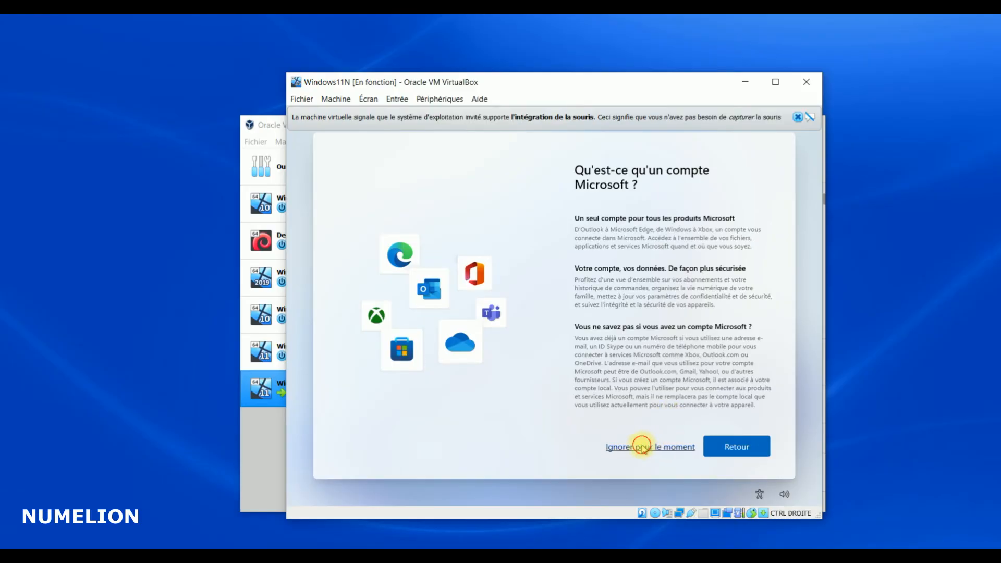
click(642, 446)
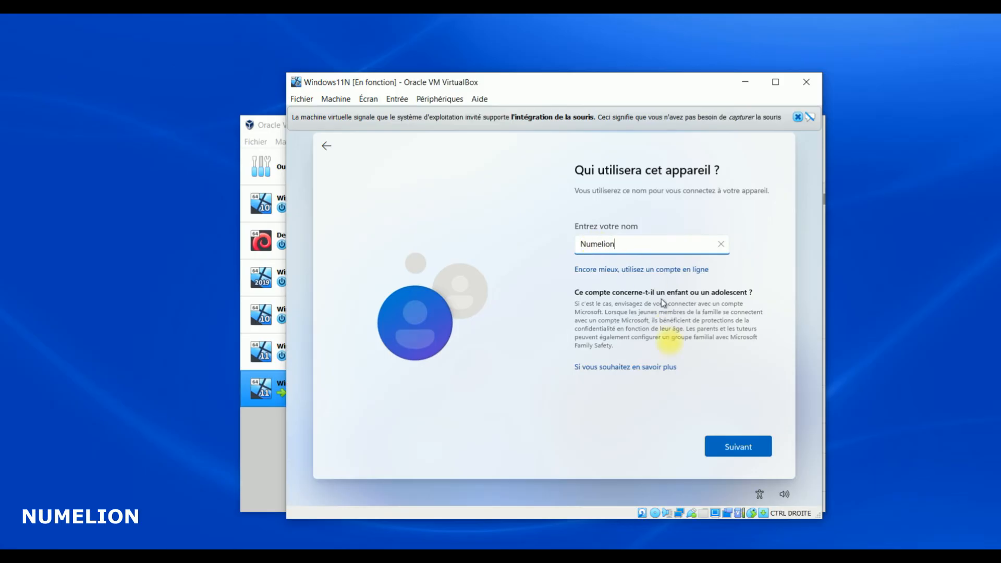
Confirm the user name, then enter and confirm the account password
click(727, 447)
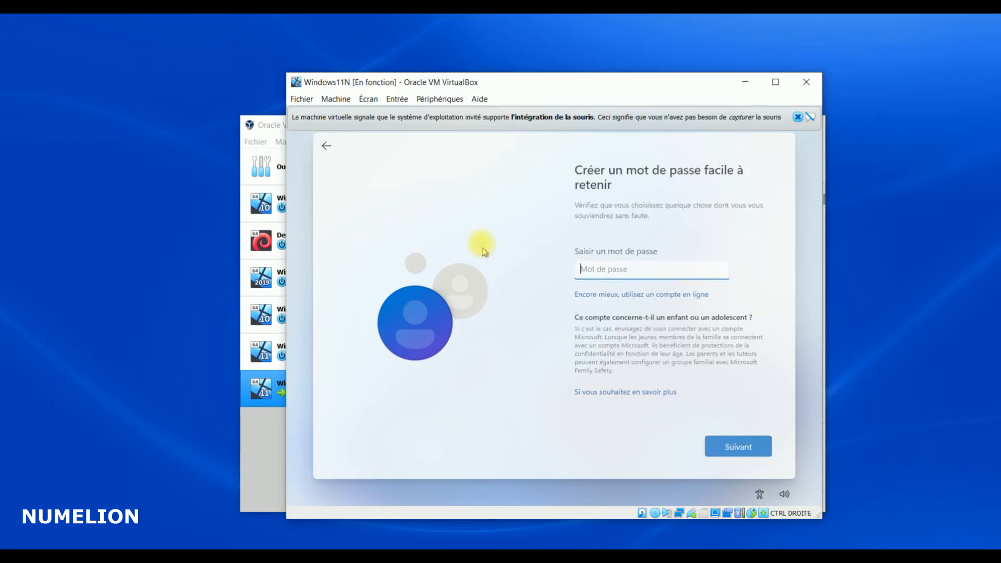
text(********)
click(737, 445)
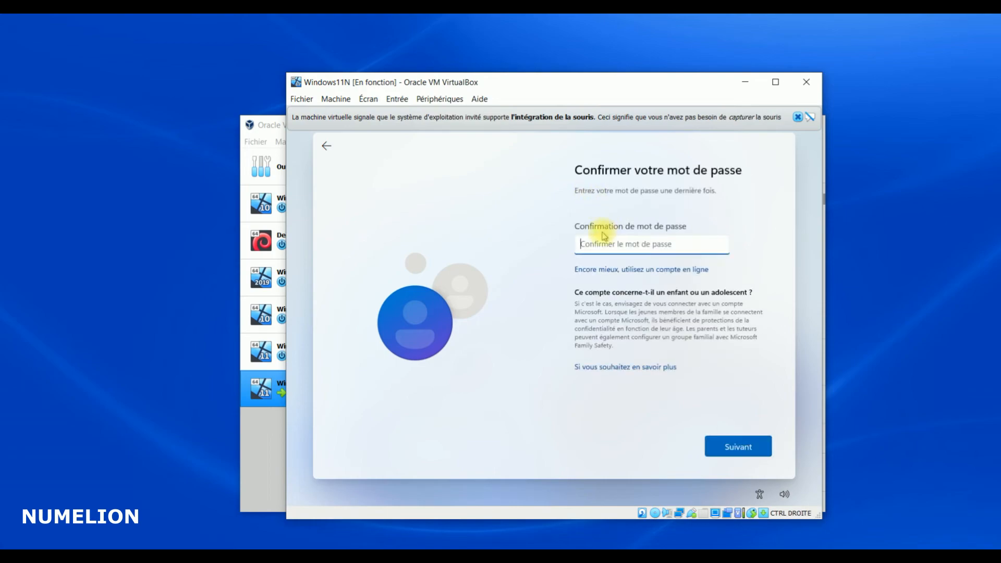
key(Return)
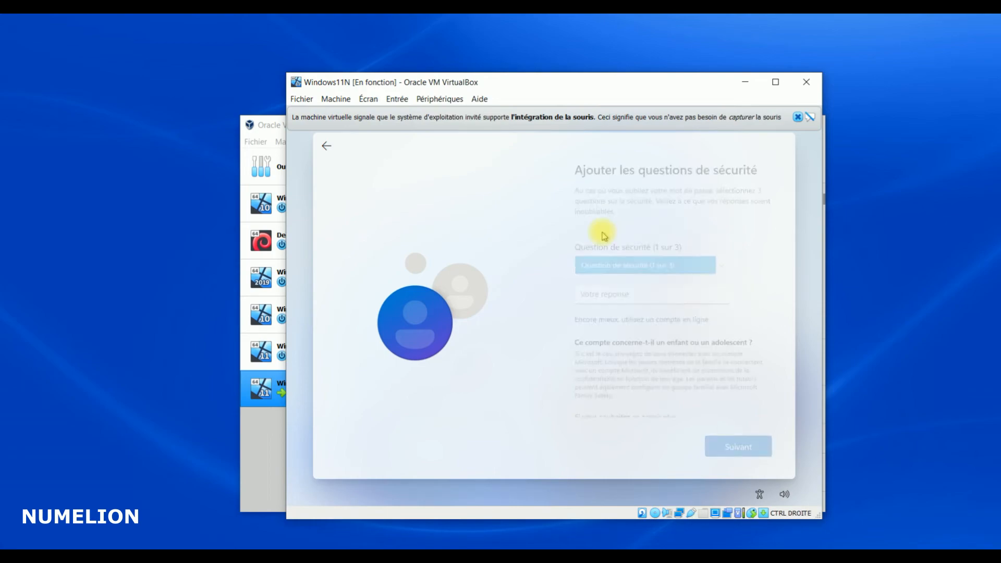
Choose the childhood nickname security question and fill in its answer
click(640, 267)
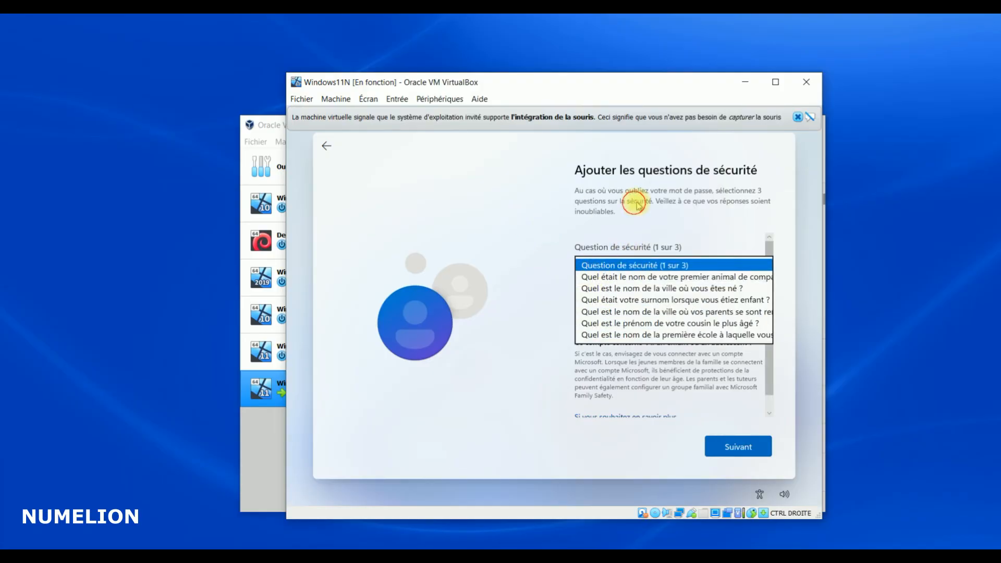
click(635, 203)
click(655, 264)
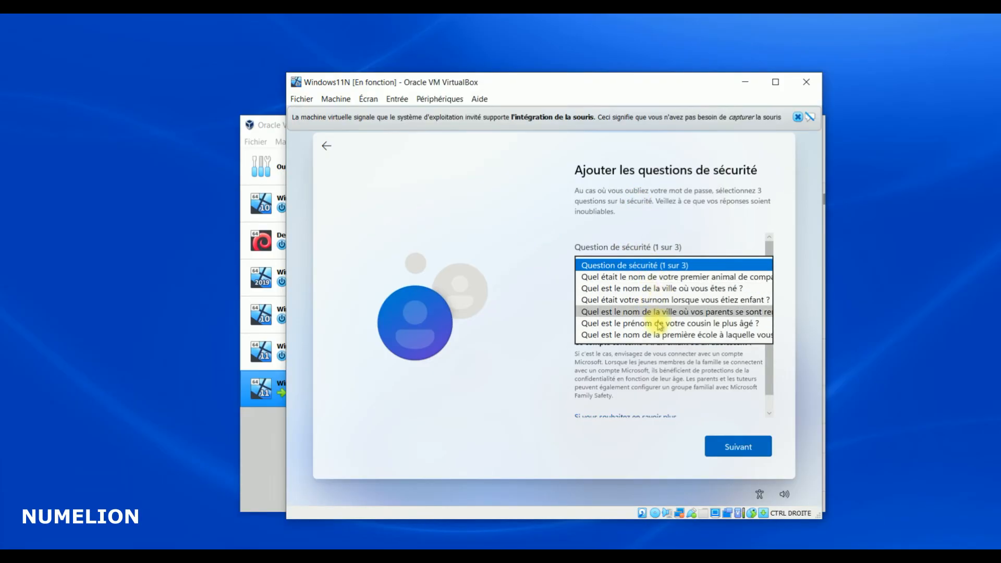
click(610, 299)
click(605, 296)
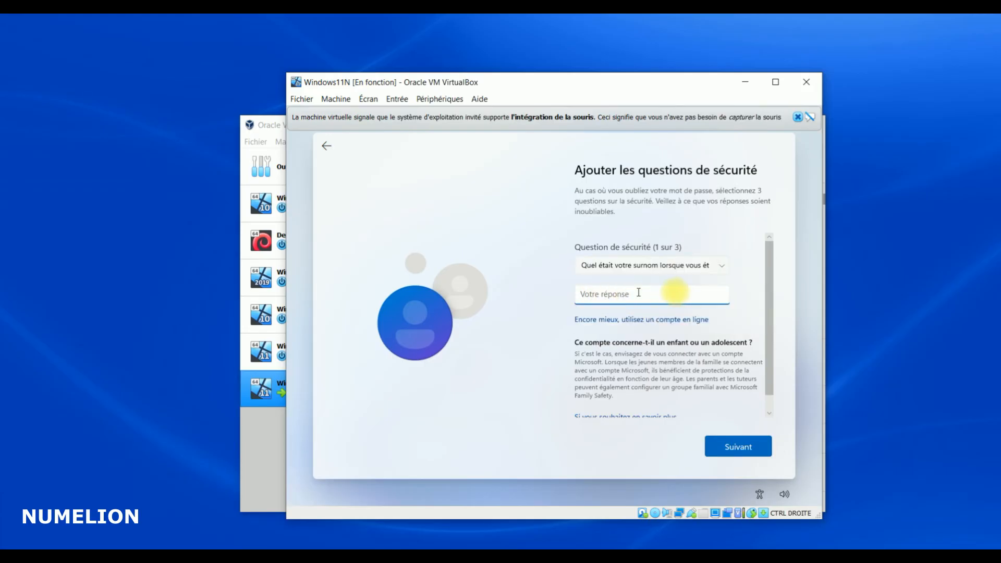
scroll(663, 292, down, 1)
scroll(673, 299, up, 1)
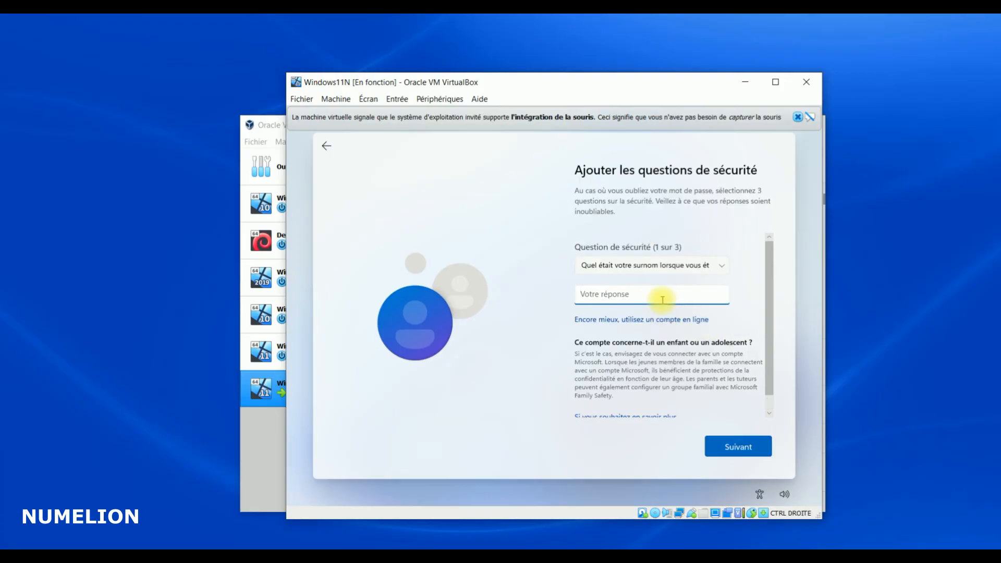
scroll(675, 268, down, 1)
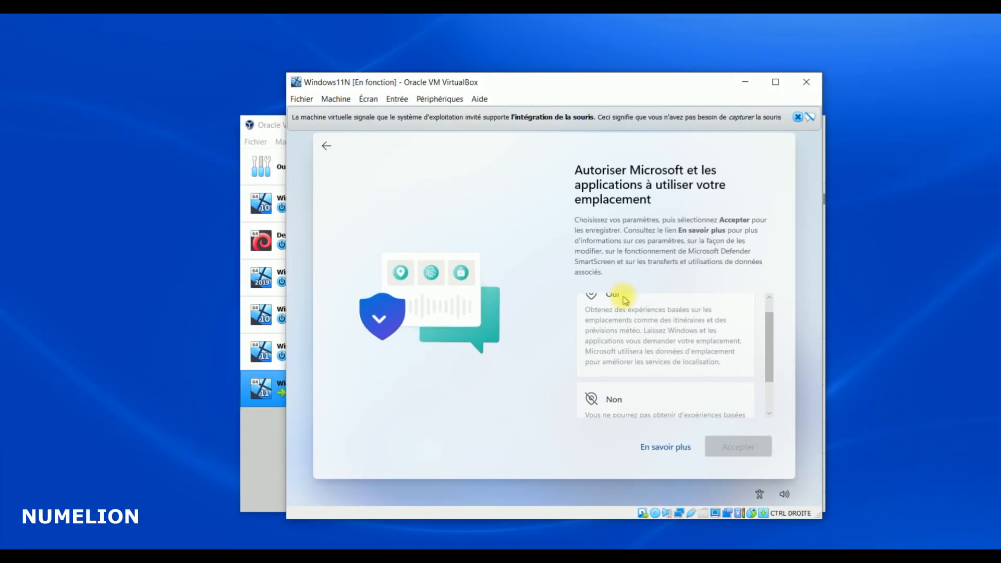
Decline location access and the Localiser mon appareil feature
scroll(595, 334, down, 1)
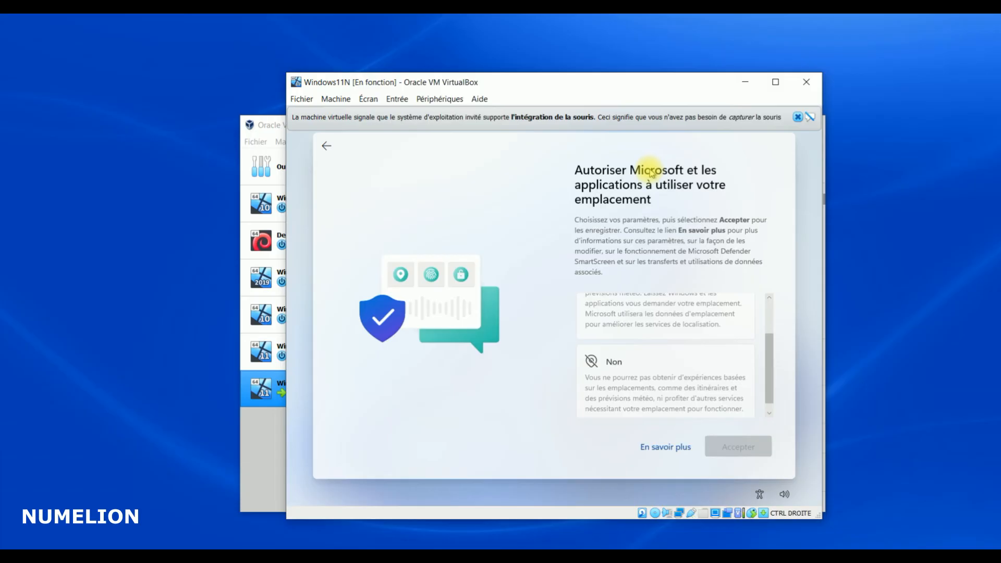
scroll(642, 370, up, 1)
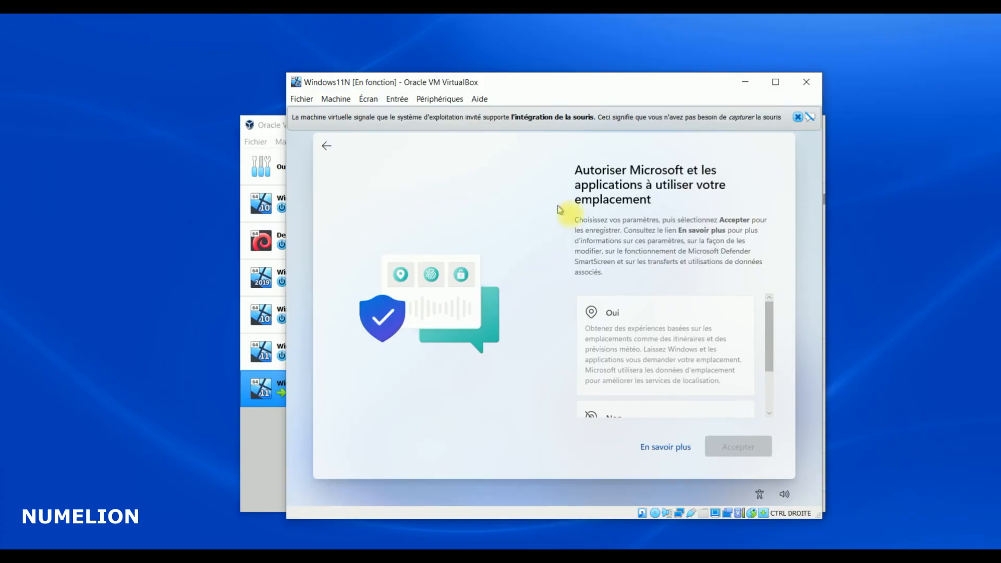
scroll(632, 335, down, 2)
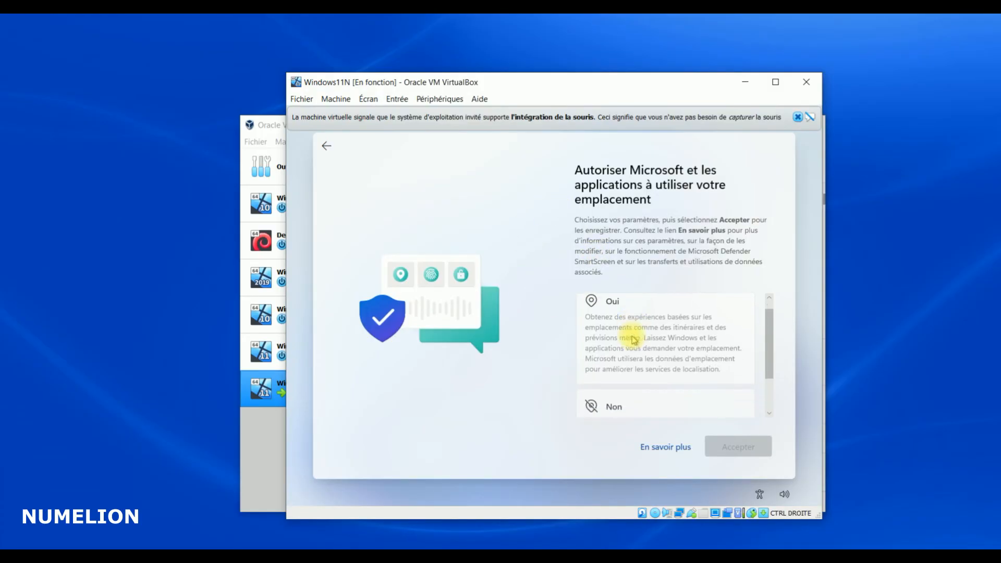
click(659, 376)
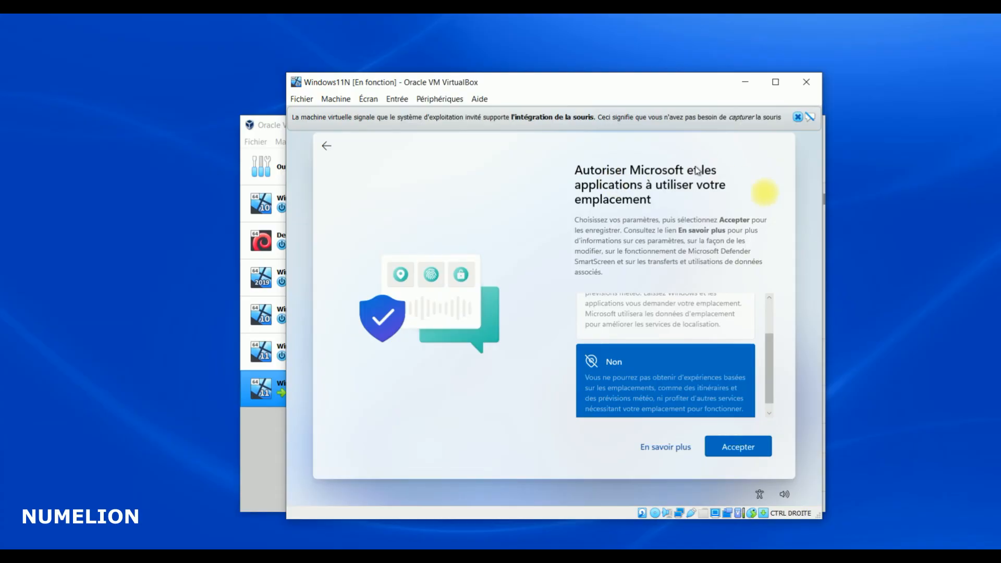
click(729, 456)
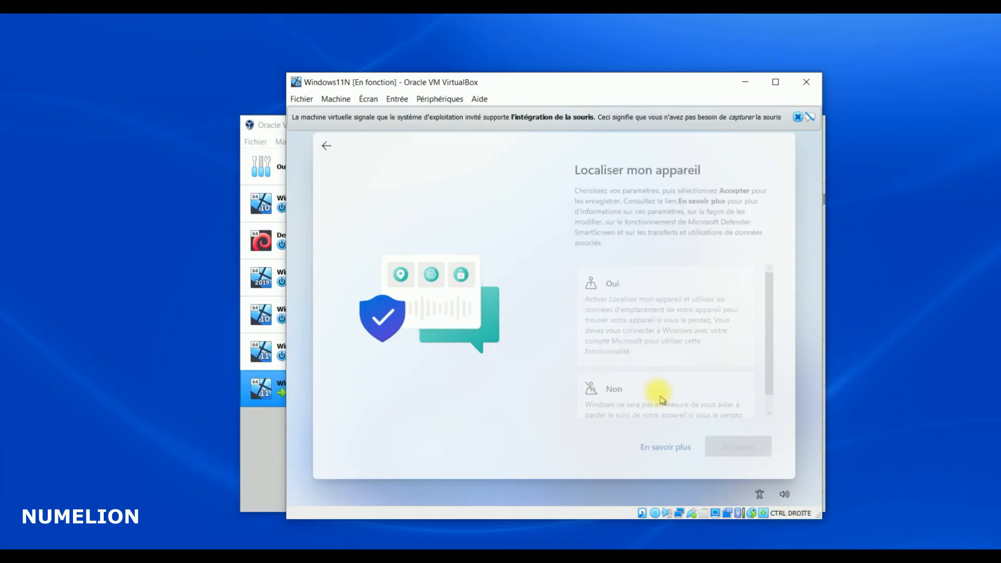
click(649, 383)
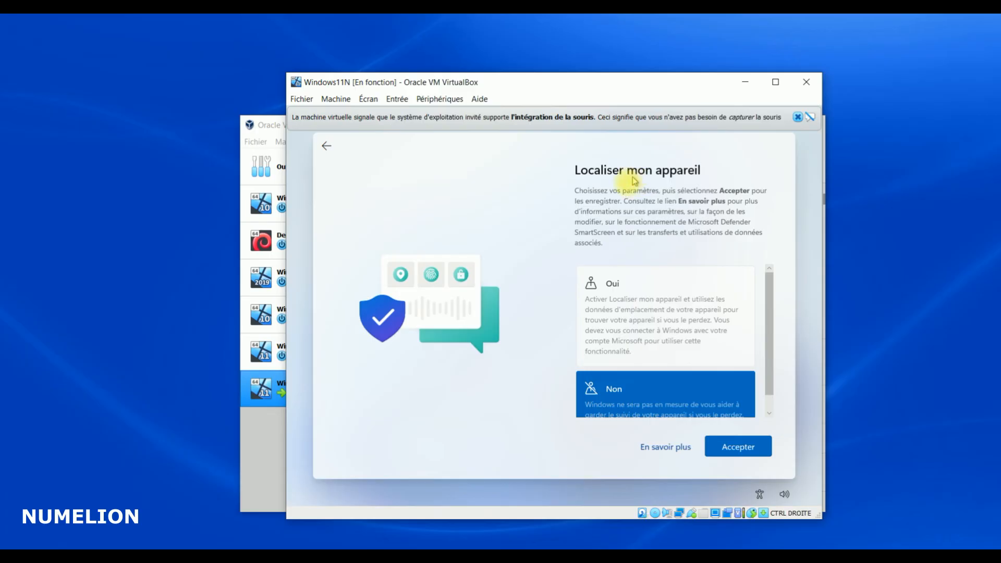
scroll(673, 365, down, 1)
click(741, 448)
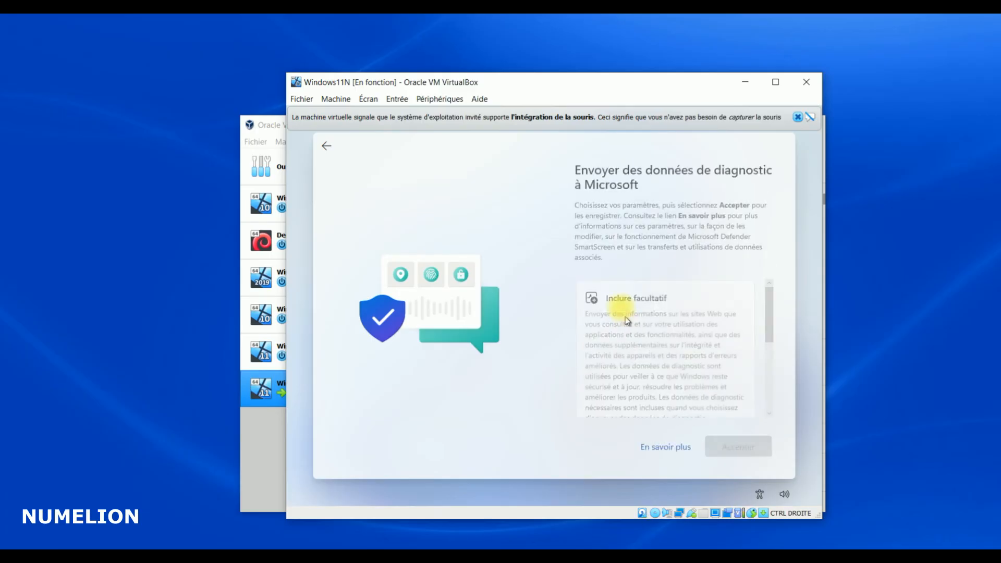
Send only required diagnostic data and decline handwriting and typing improvement
scroll(643, 352, down, 3)
scroll(646, 355, down, 2)
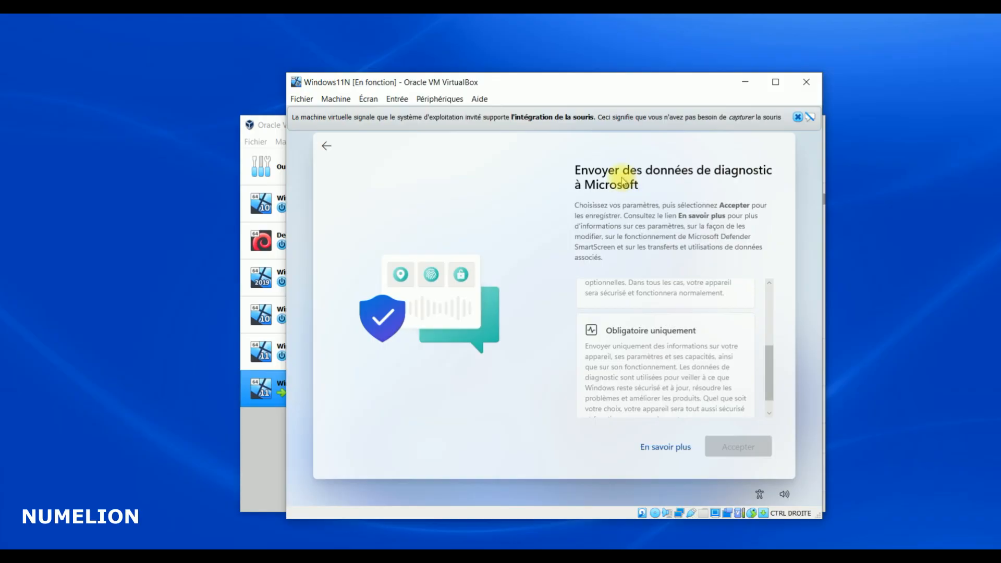
click(662, 387)
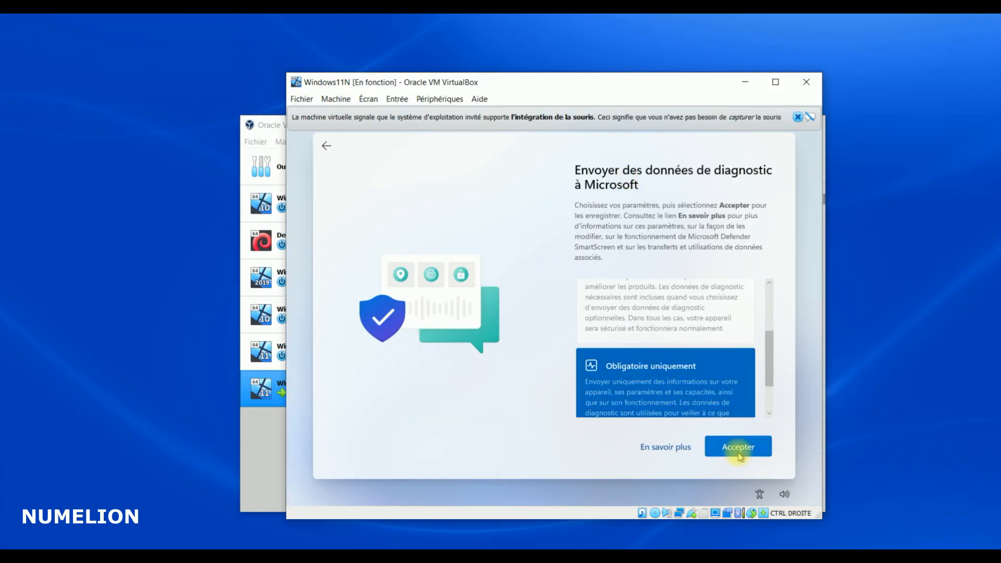
click(741, 458)
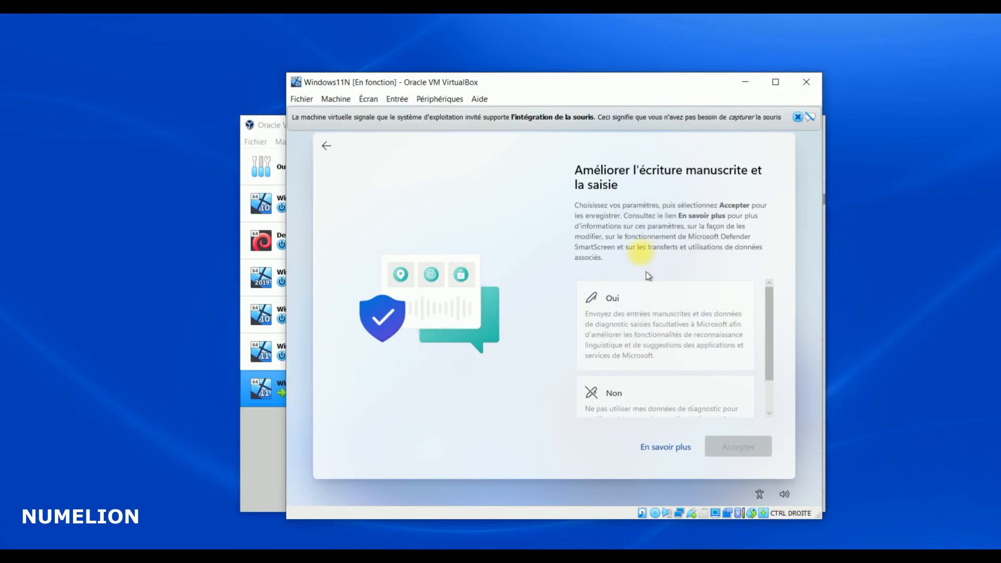
scroll(653, 282, down, 2)
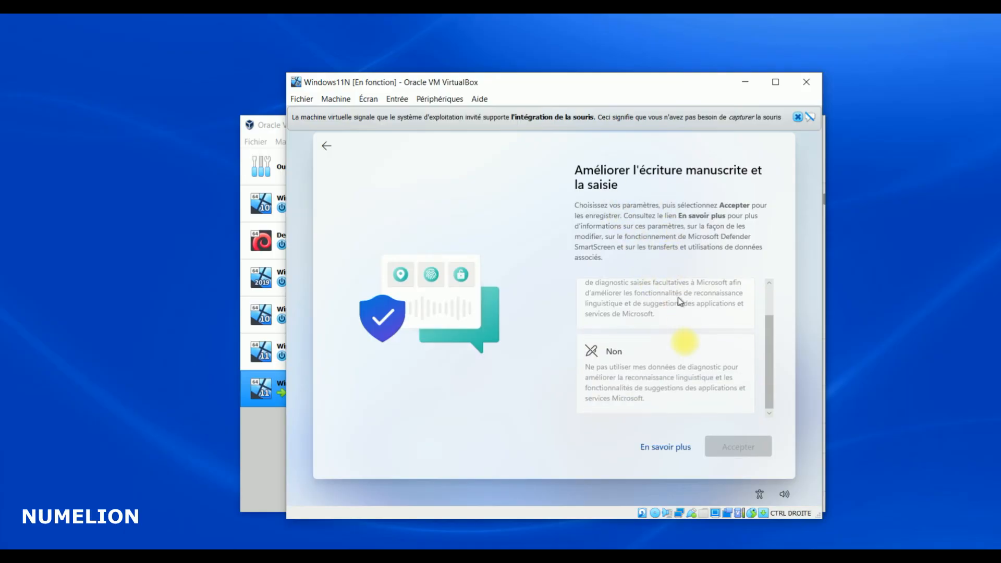
click(653, 357)
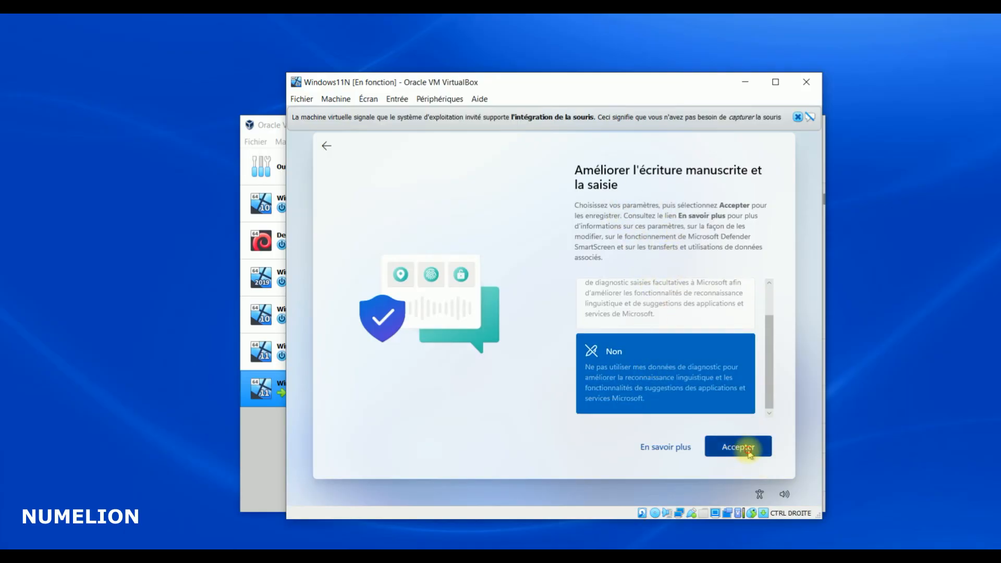
click(749, 451)
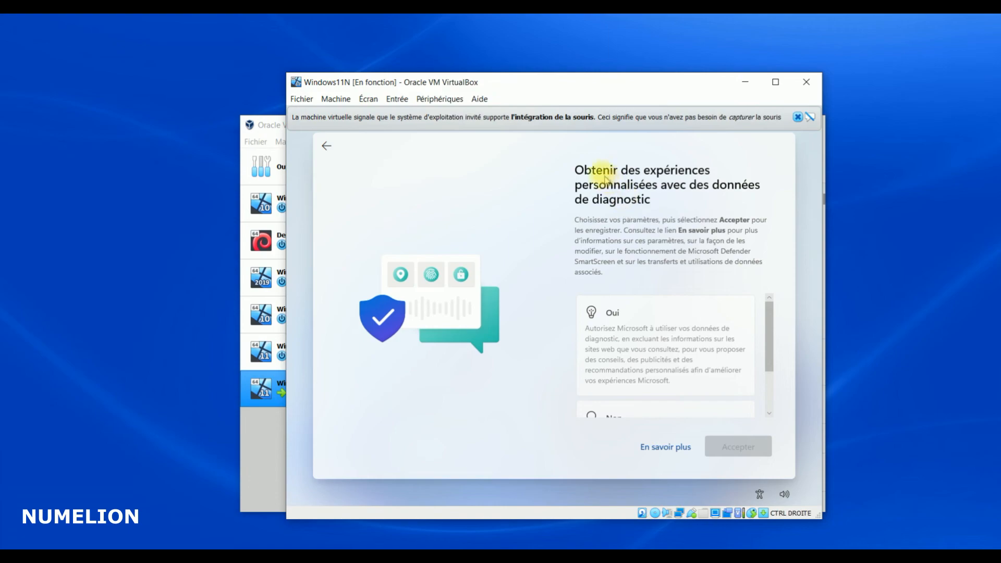
Decline tailored experiences and the advertising identifier
scroll(678, 365, down, 3)
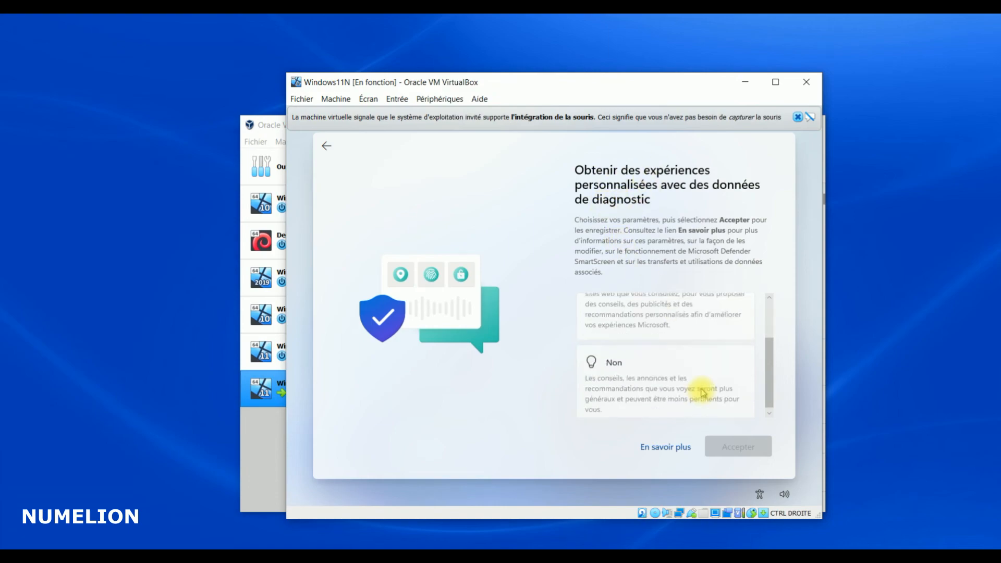
click(666, 376)
click(731, 452)
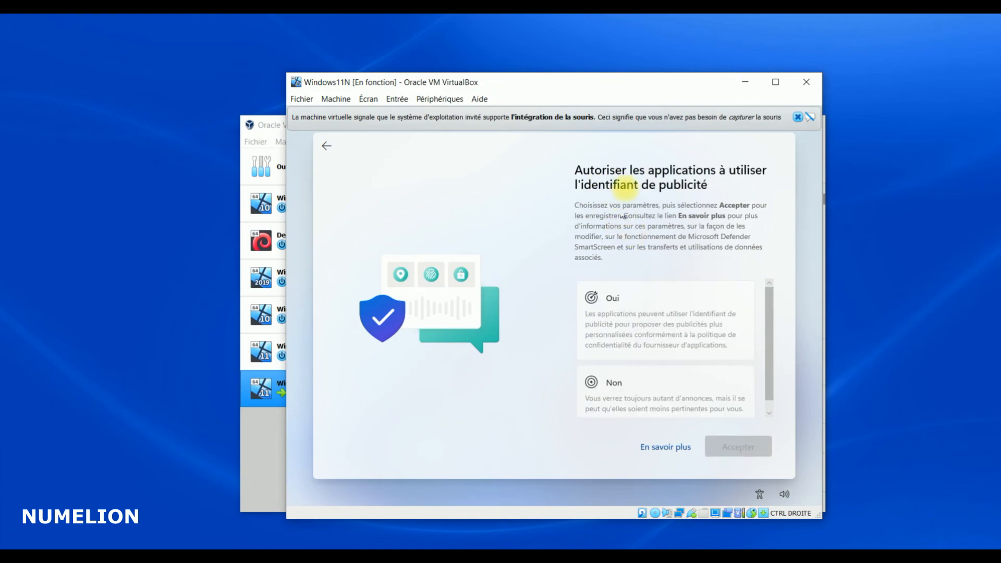
click(651, 412)
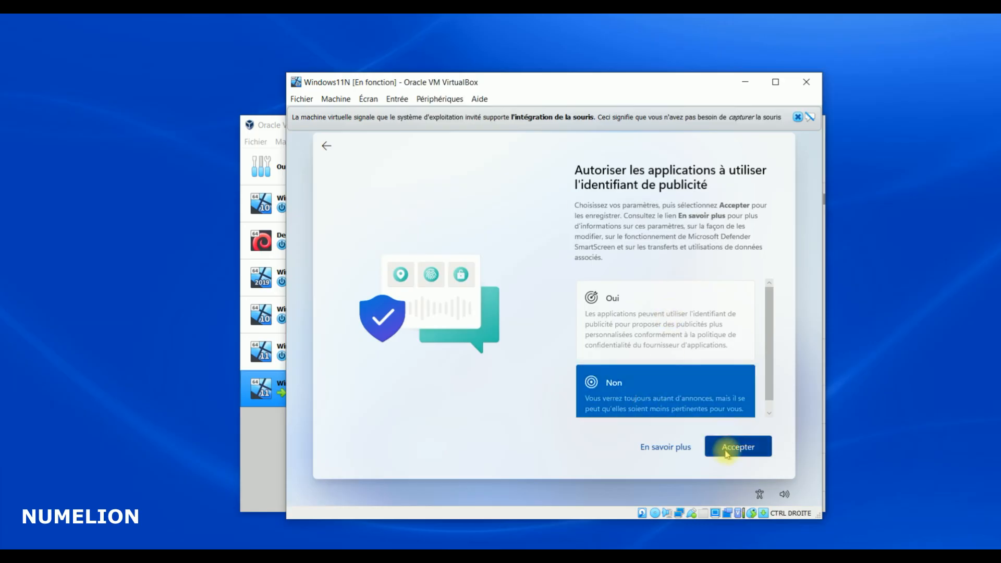
click(733, 446)
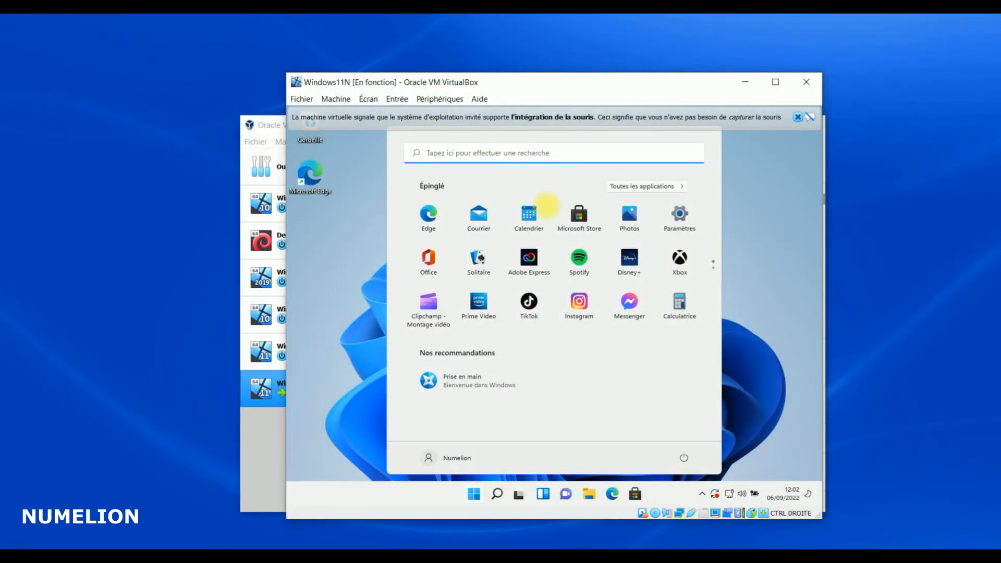
Dismiss the mouse-integration notice, close Start, and nudge the VM window up-left
click(798, 117)
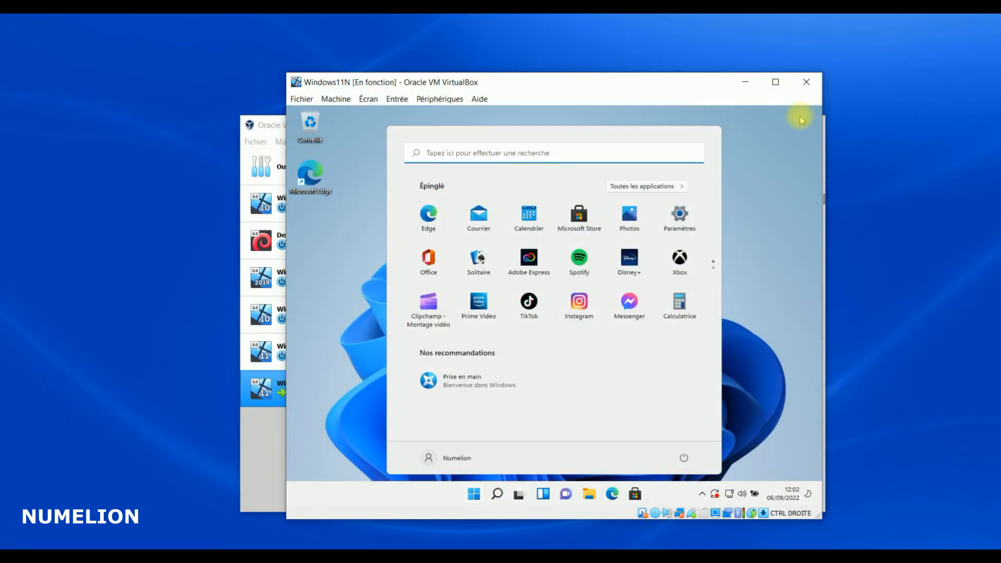
click(761, 224)
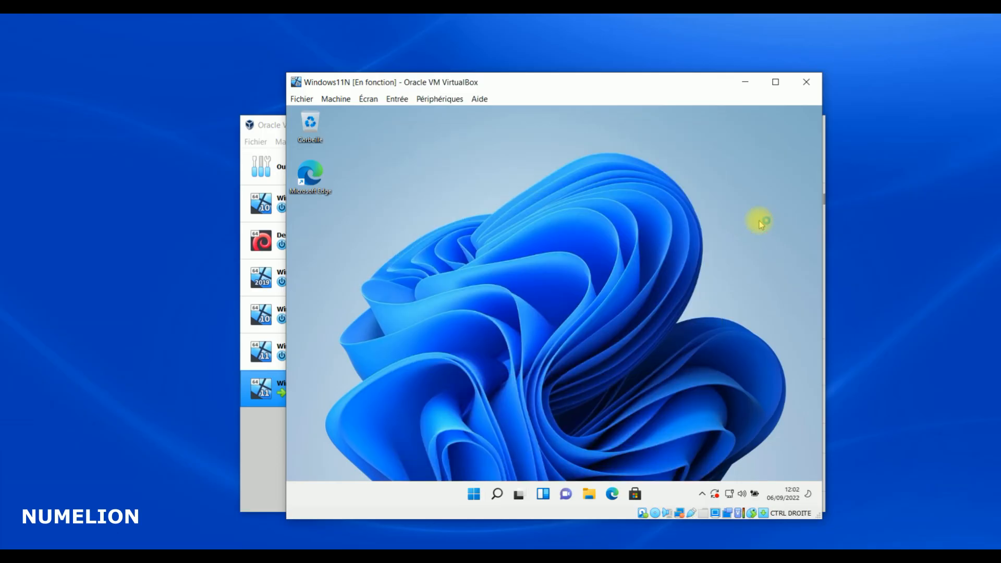
mouse_move(336, 81)
mouse_down()
mouse_move(292, 76)
mouse_move(368, 81)
mouse_move(330, 68)
mouse_up()
Insert the Guest Additions CD image from the Périphériques menu
click(433, 85)
click(376, 177)
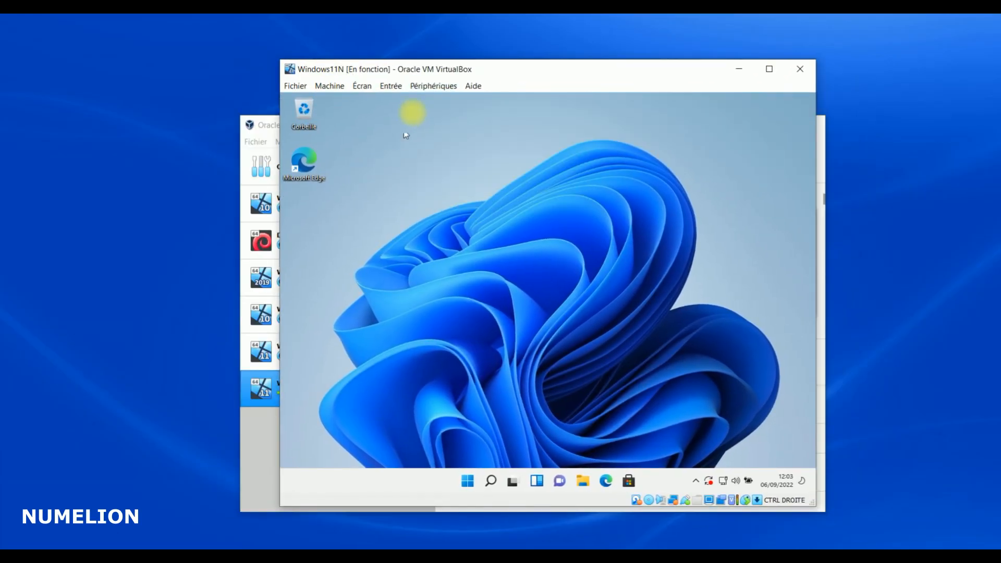
click(427, 86)
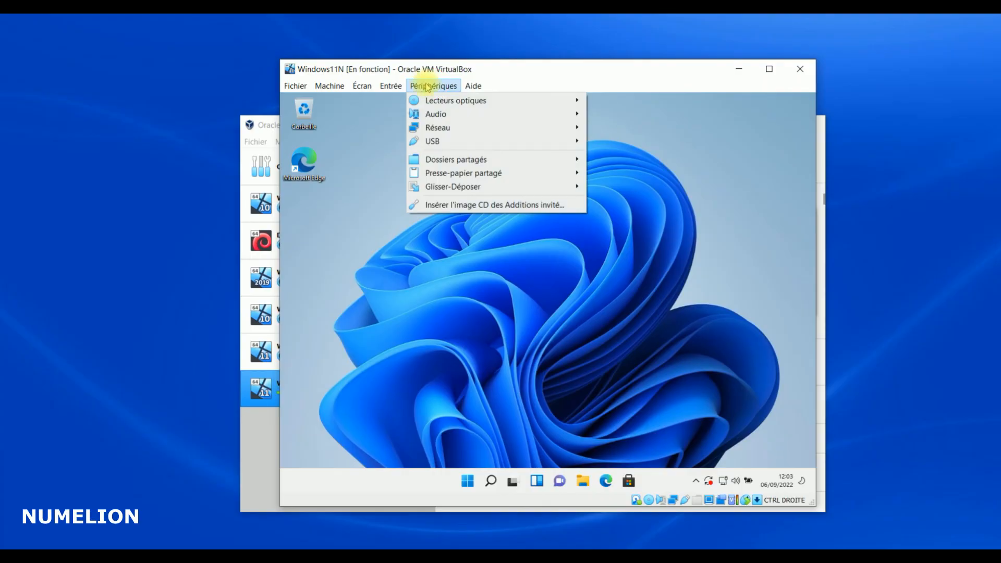
click(450, 205)
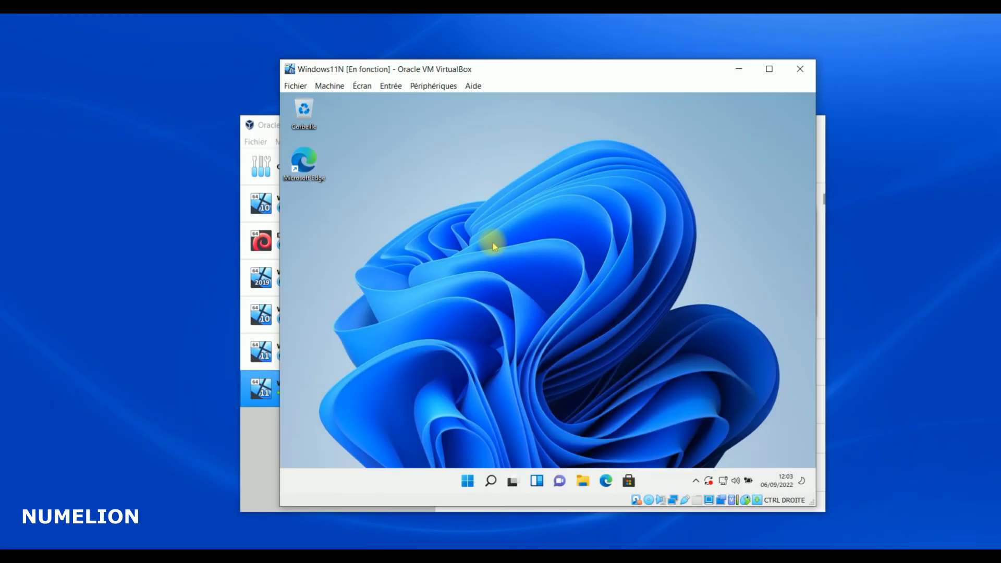
Open File Explorer inside the Windows guest
click(435, 86)
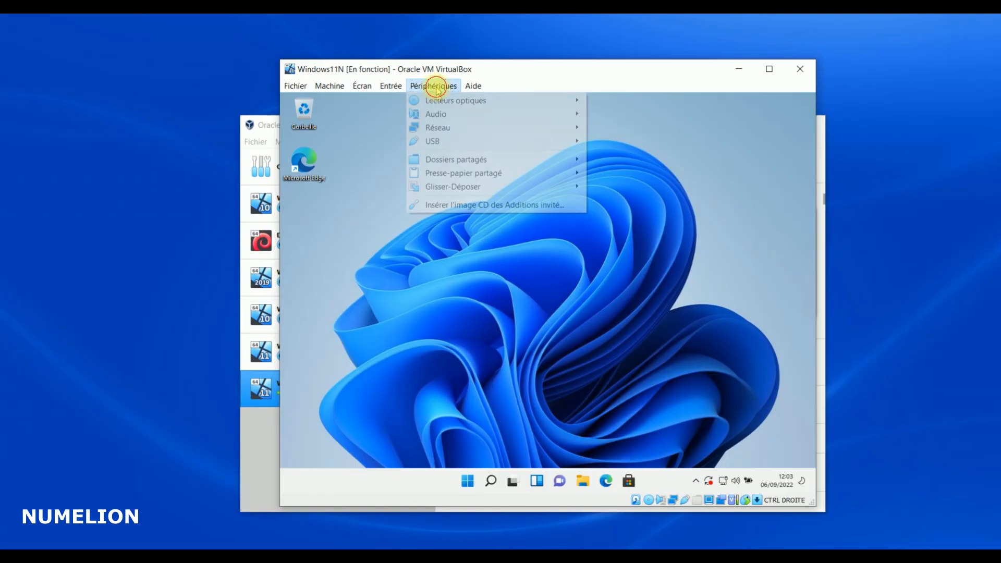
click(454, 202)
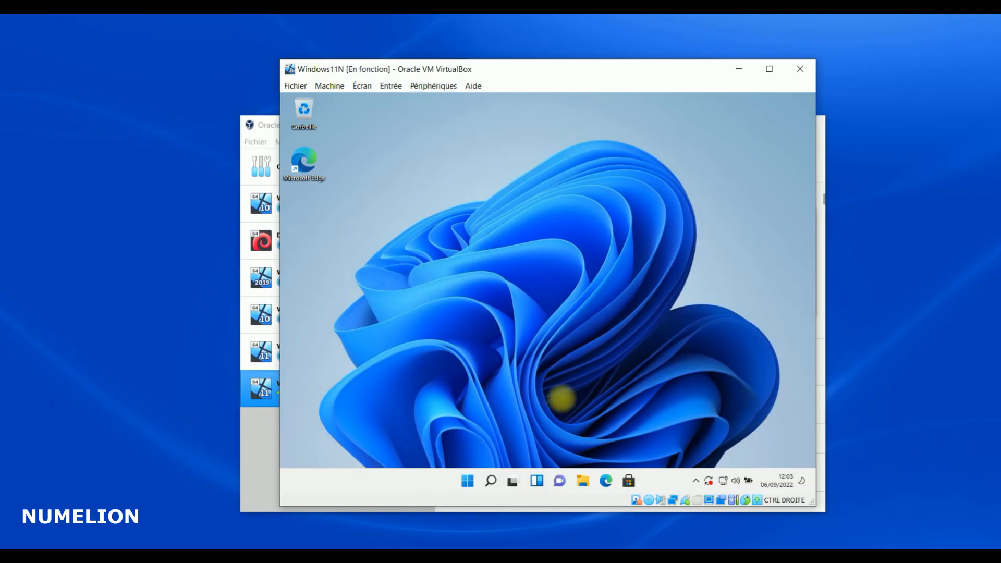
click(584, 477)
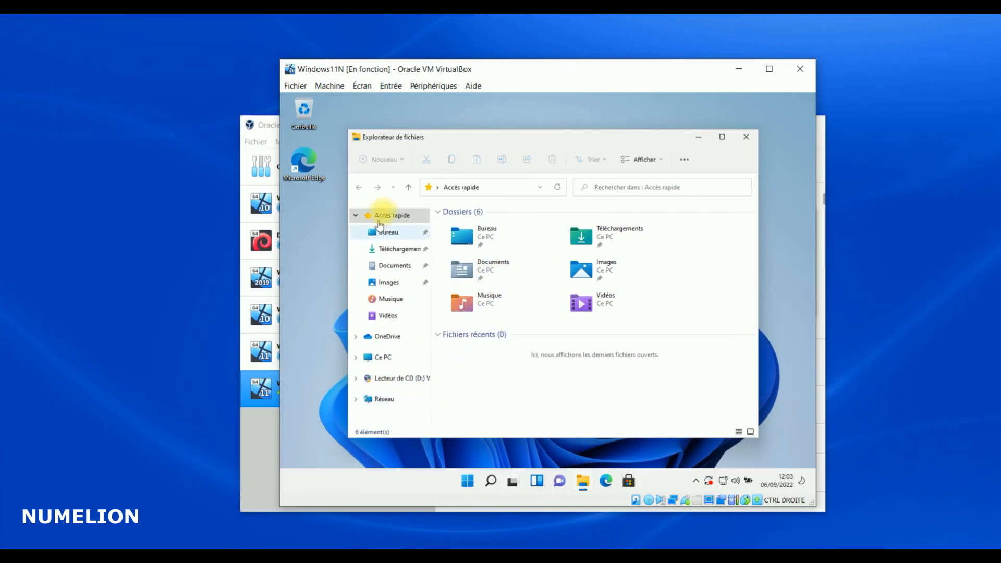
Launch VBoxWindowsAdditions-amd64 from the Guest Additions CD and allow it to make changes
click(399, 378)
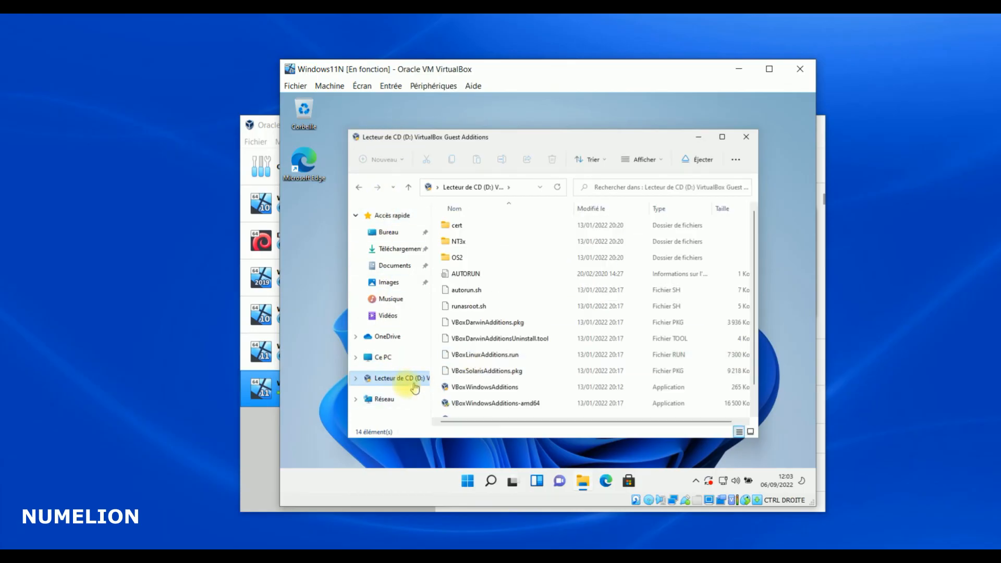
scroll(472, 360, down, 1)
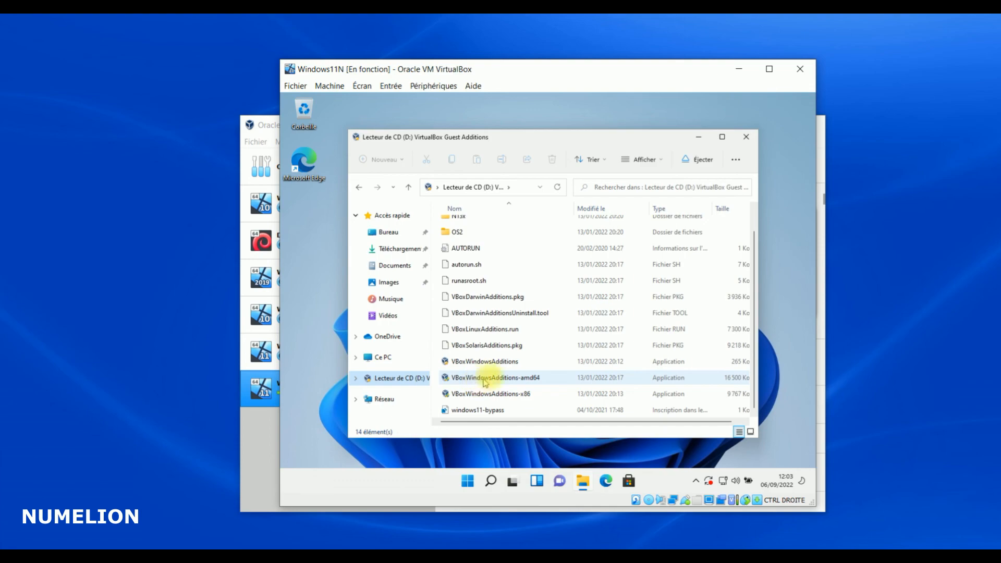
double_click(510, 379)
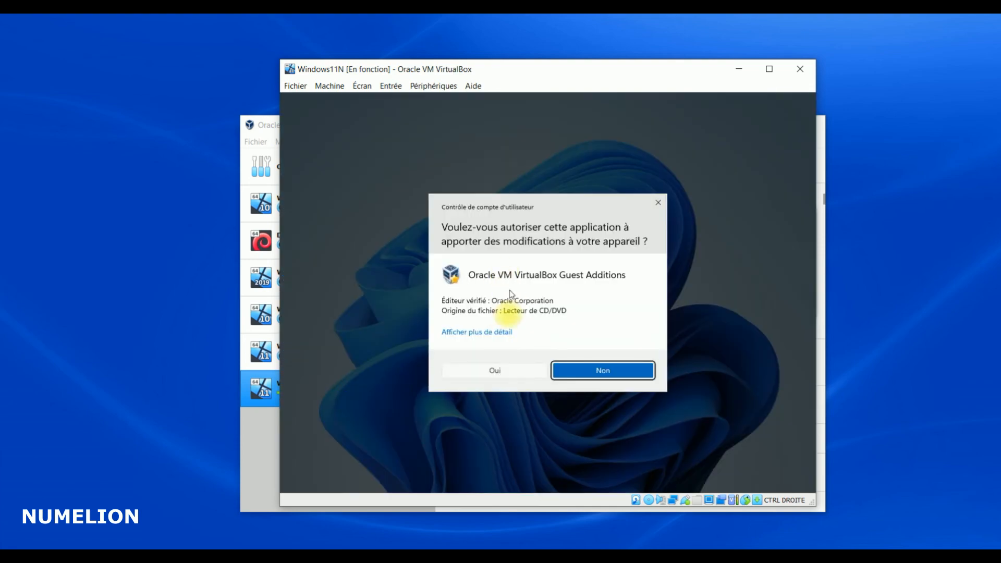
click(496, 370)
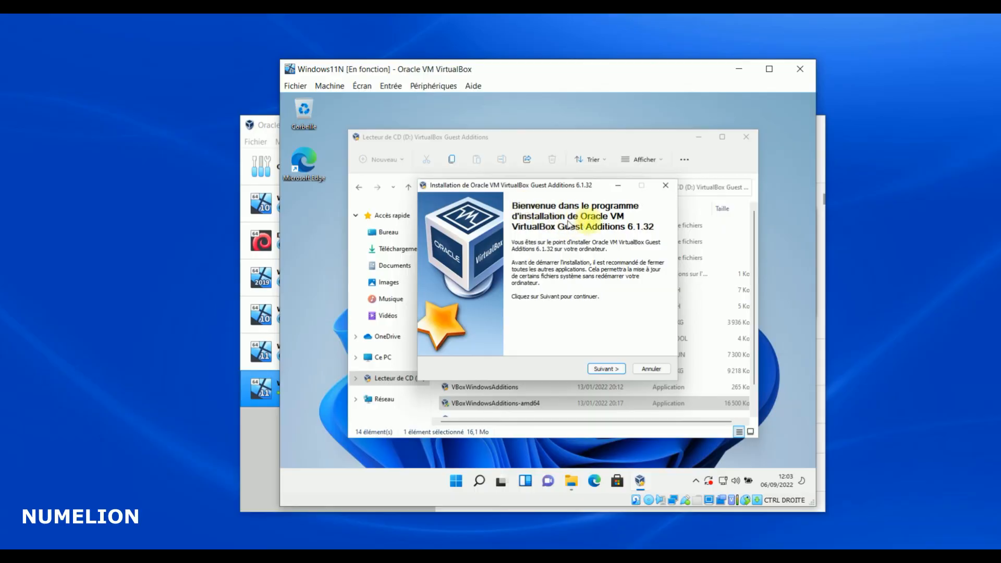
Install Guest Additions with the default folder and components, approving the Oracle device driver
click(605, 371)
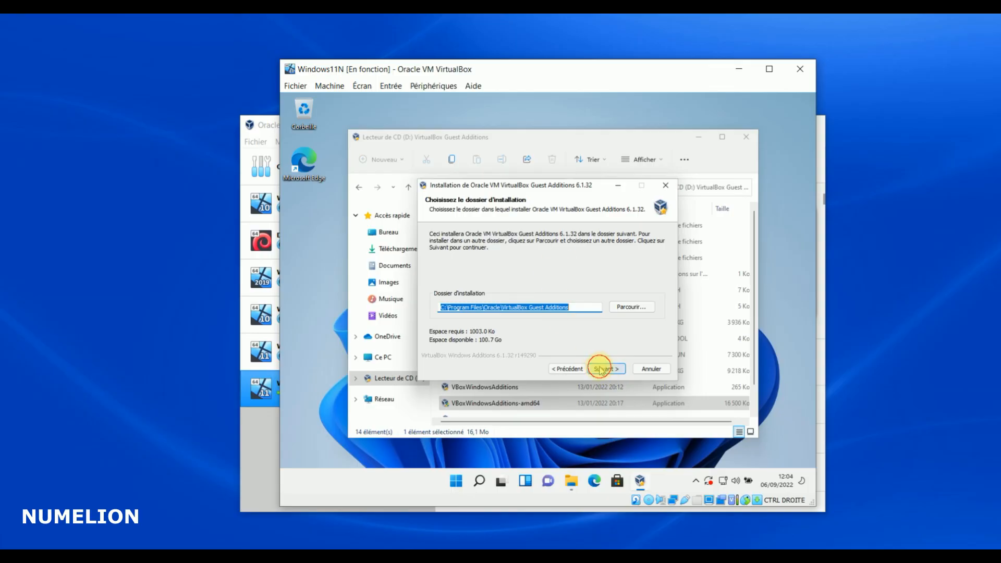
click(603, 369)
click(603, 369)
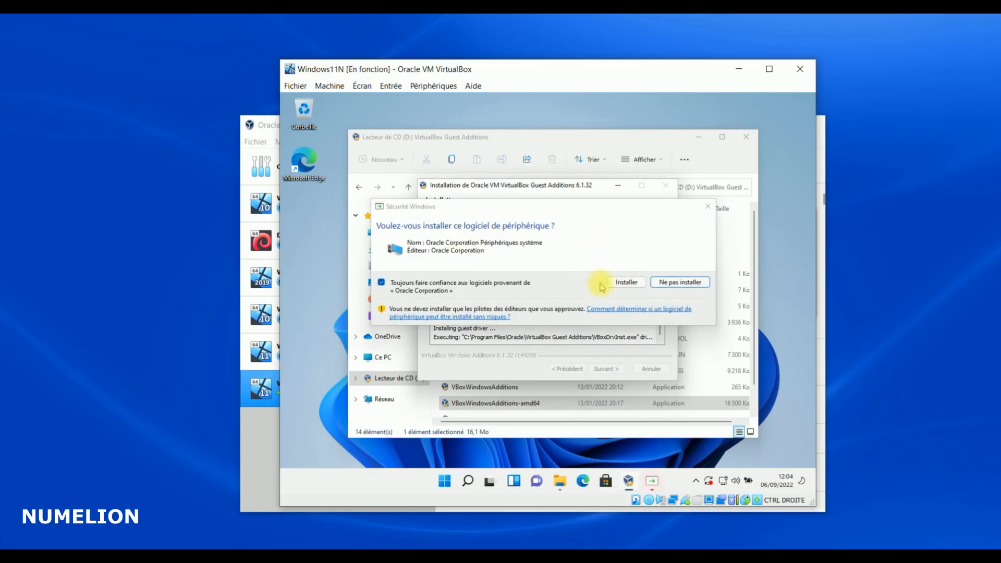
click(629, 282)
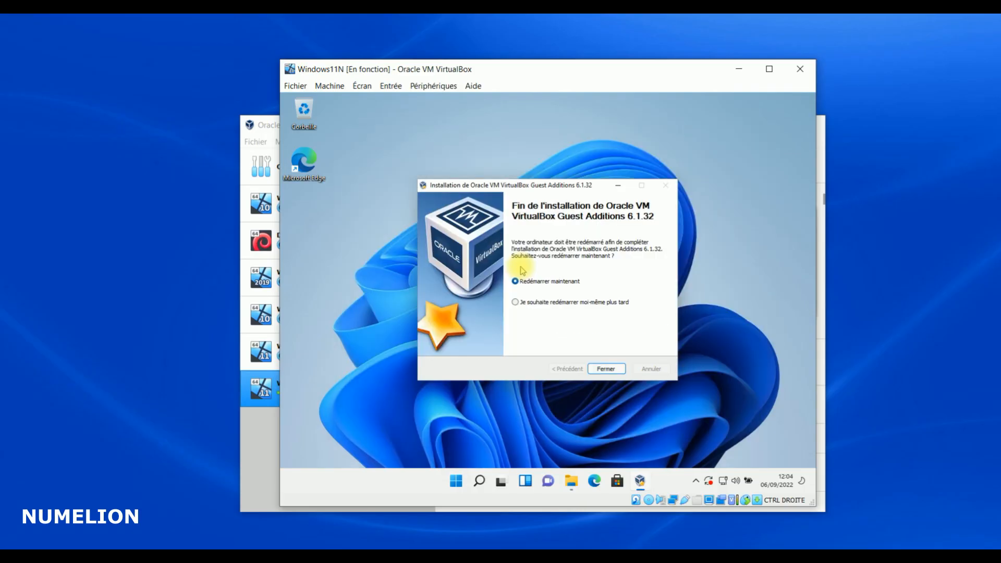
Finish the installer with 'Redémarrer maintenant' checked, then maximise the VM window after Windows restarts
click(605, 369)
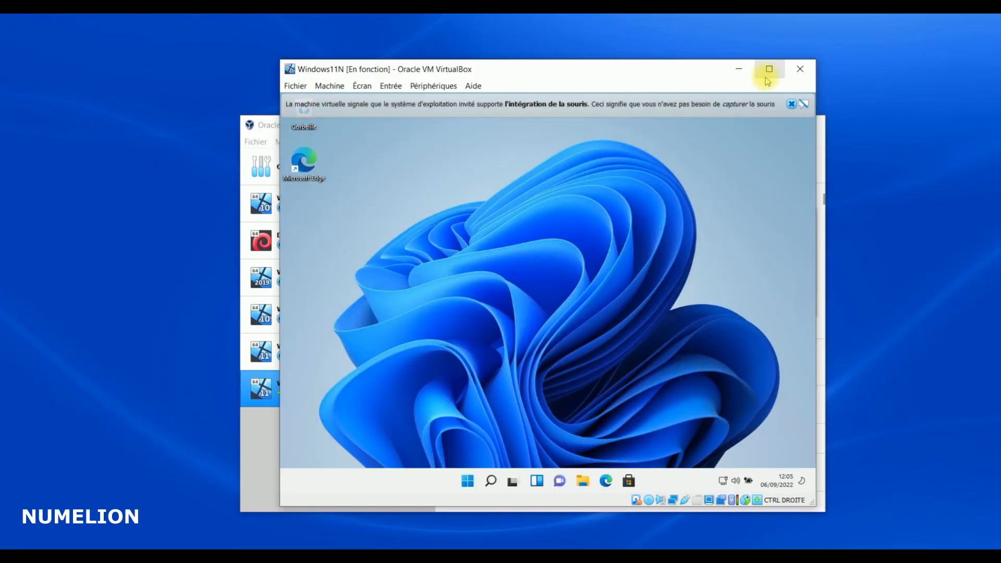
click(769, 70)
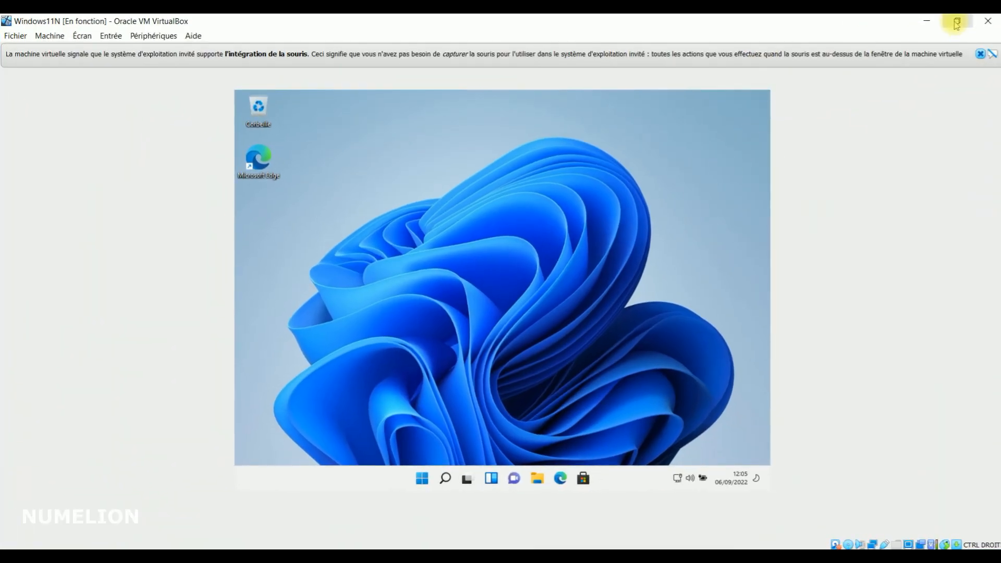
Restore and re-maximise the VM window so the desktop resizes, then dismiss the mouse-integration notice
click(957, 21)
click(769, 70)
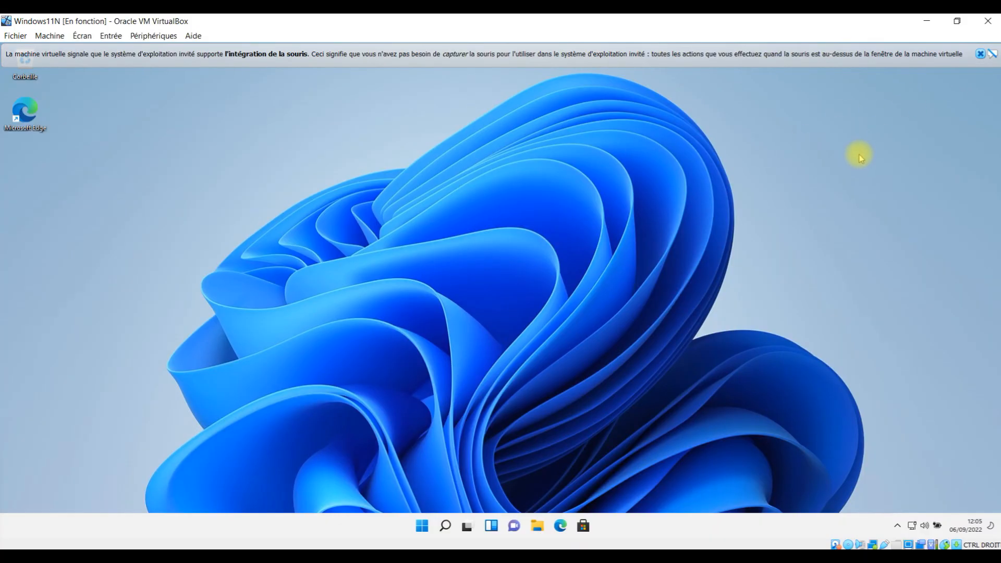
click(980, 53)
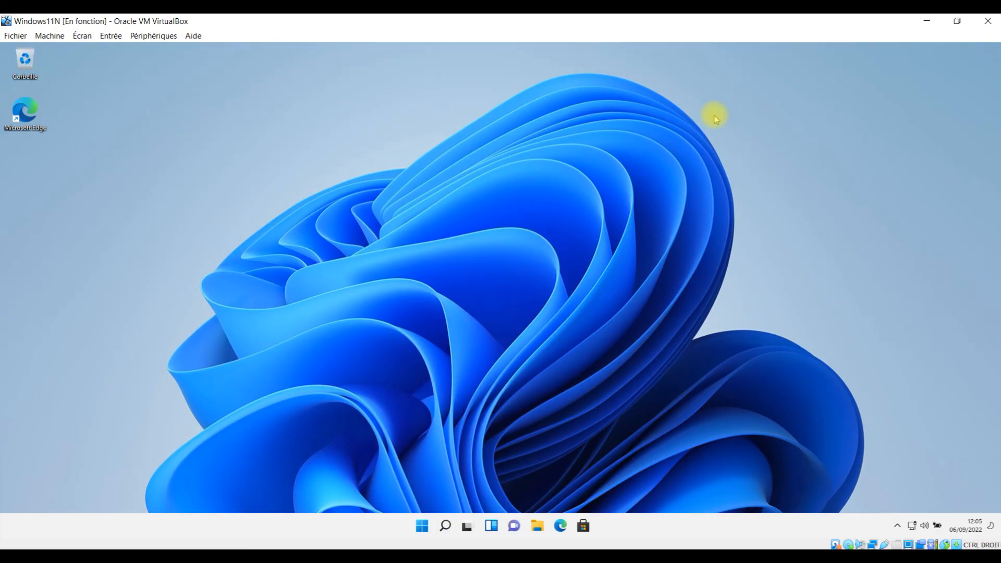